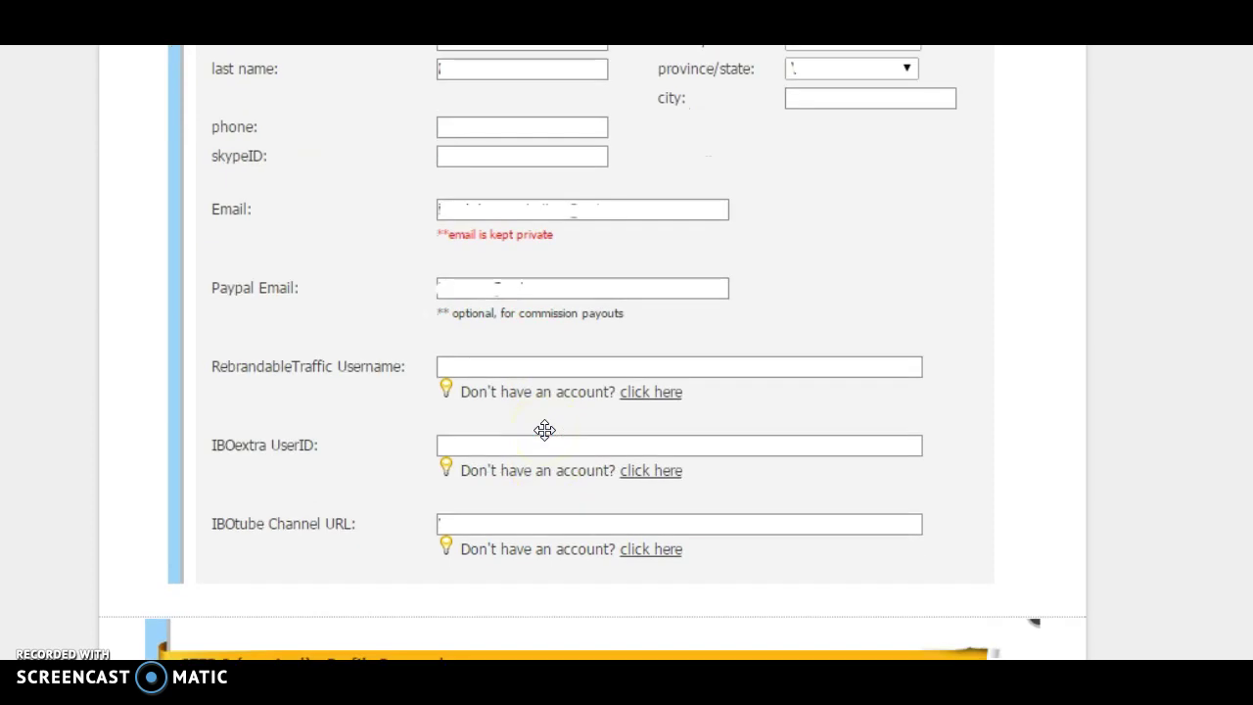
Step: Review the guide's required Step 1 Basic Information section, from the contact and location fields to the IBOtube Channel URL
scroll(543, 425, "down", 5)
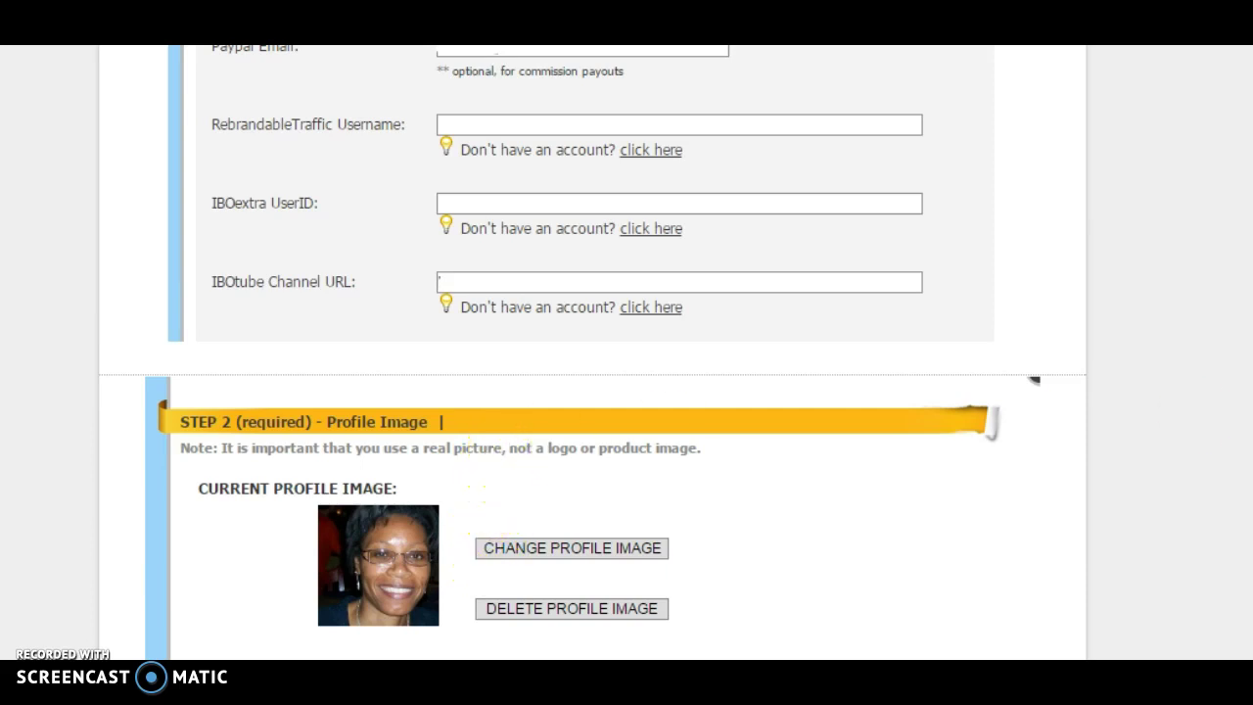
scroll(959, 391, "down", 3)
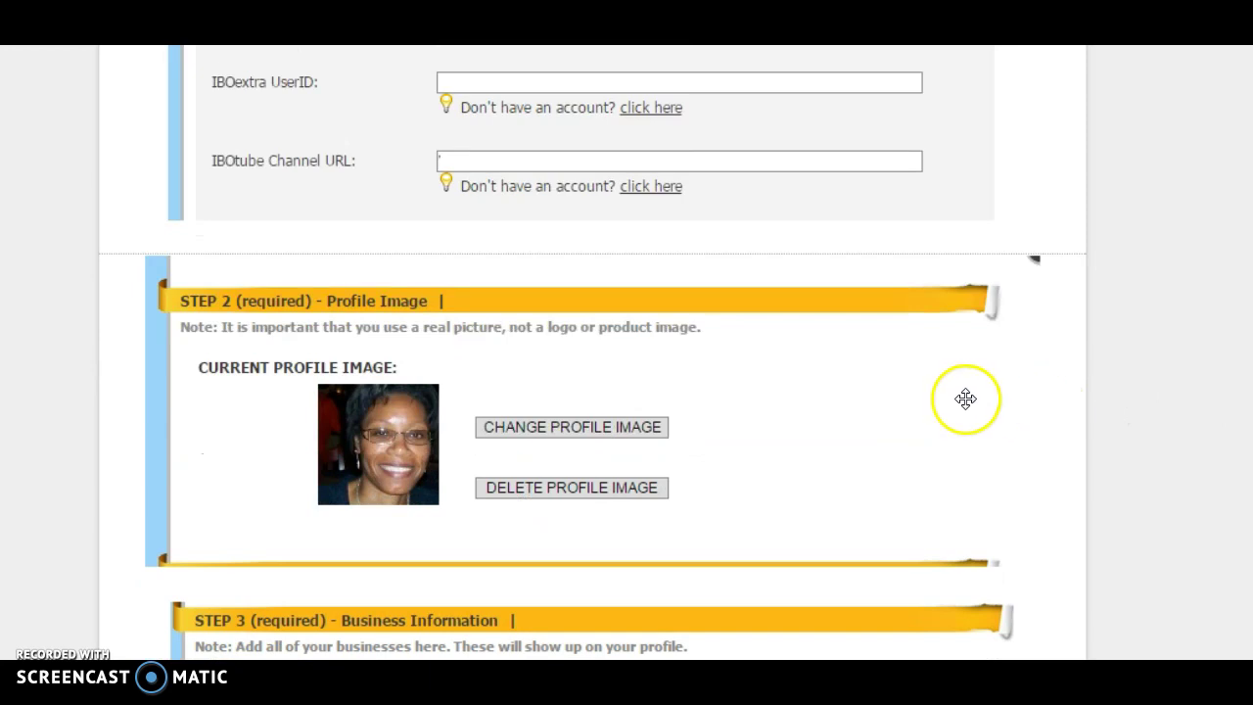
scroll(957, 387, "down", 1)
scroll(774, 383, "up", 5)
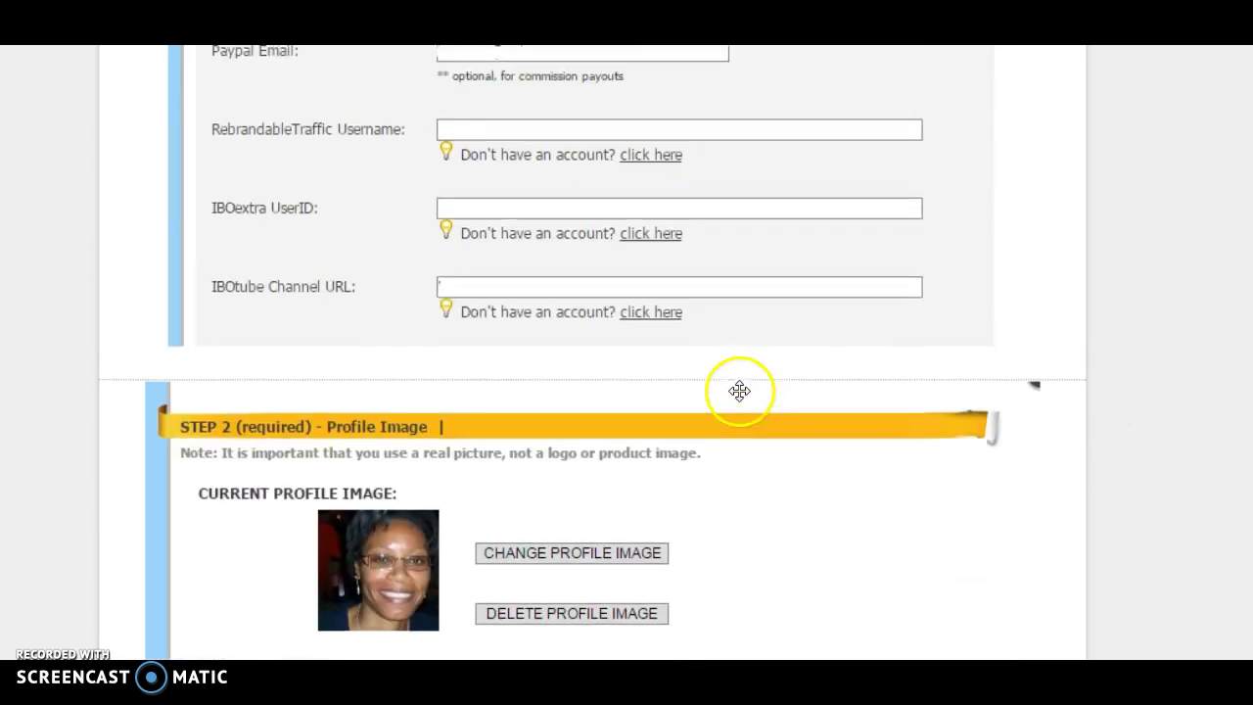
scroll(607, 357, "up", 2)
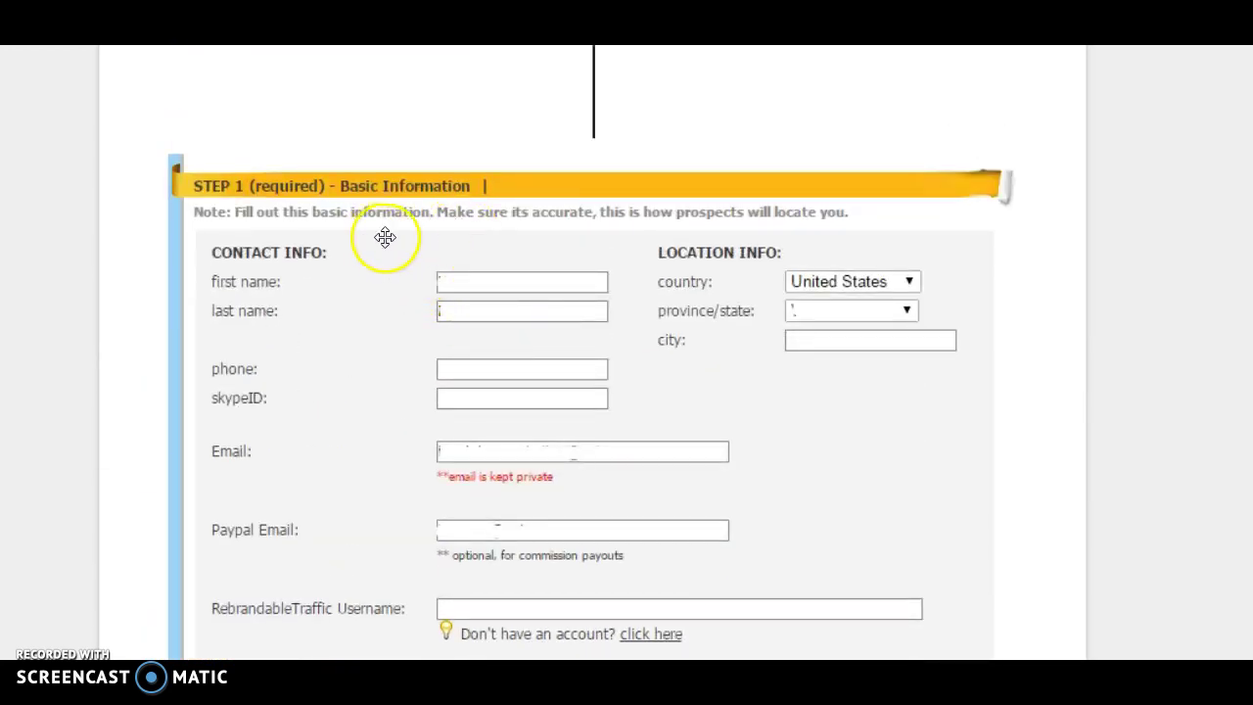
scroll(391, 244, "down", 1)
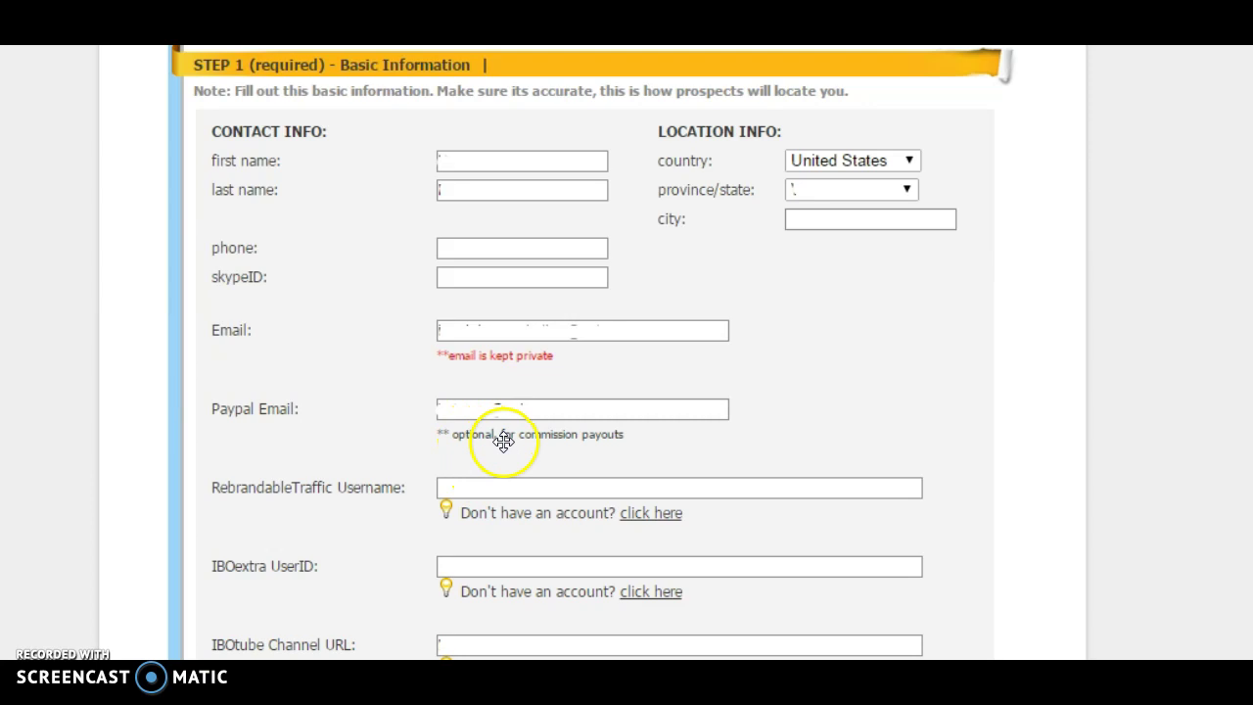
scroll(481, 512, "down", 3)
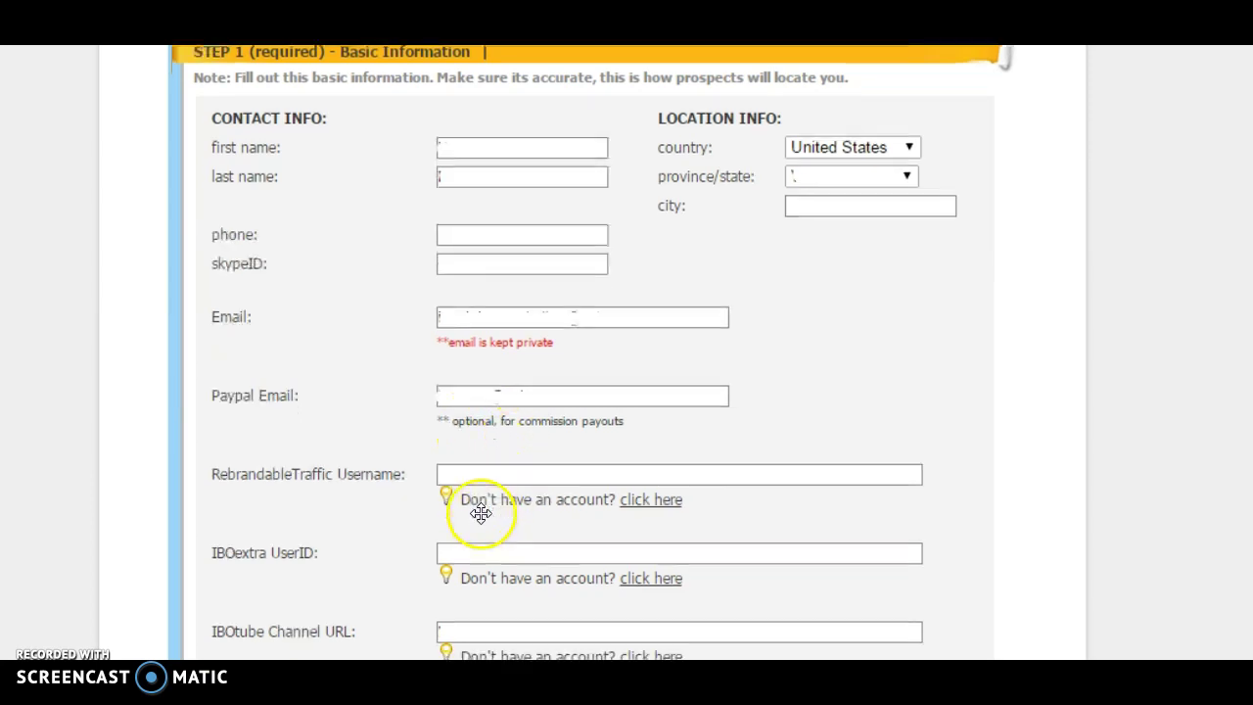
scroll(515, 414, "up", 3)
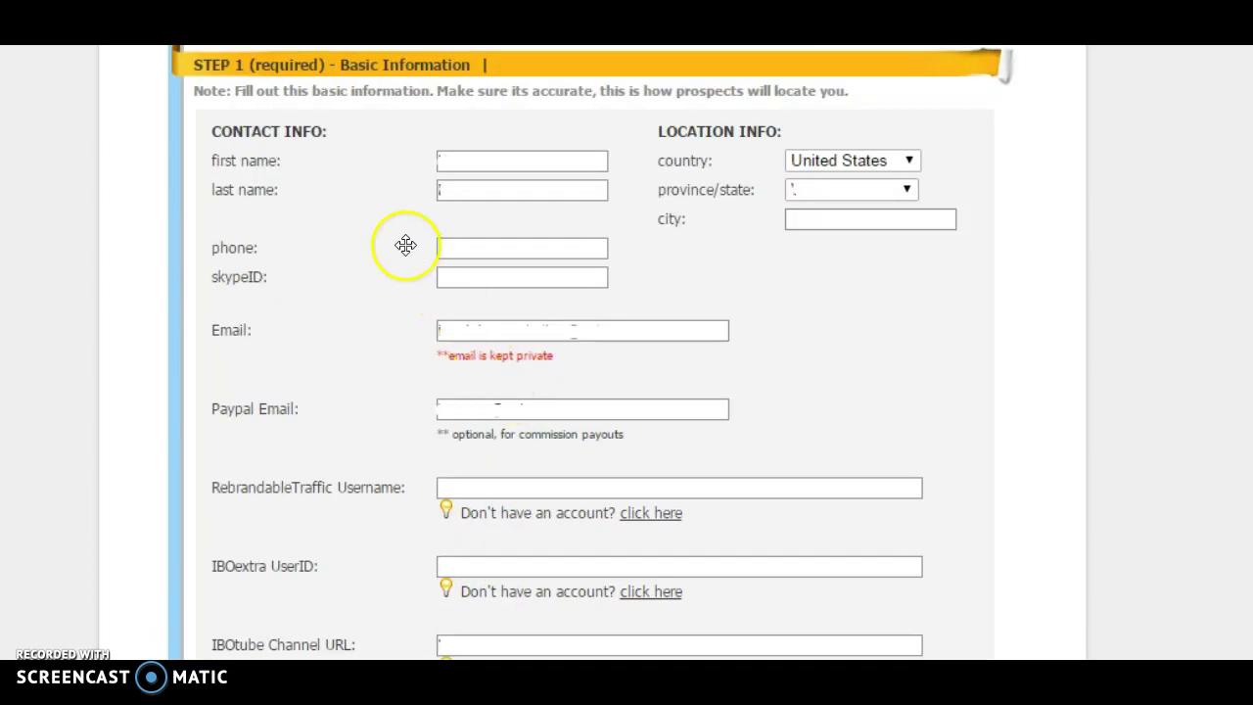
scroll(481, 333, "down", 9)
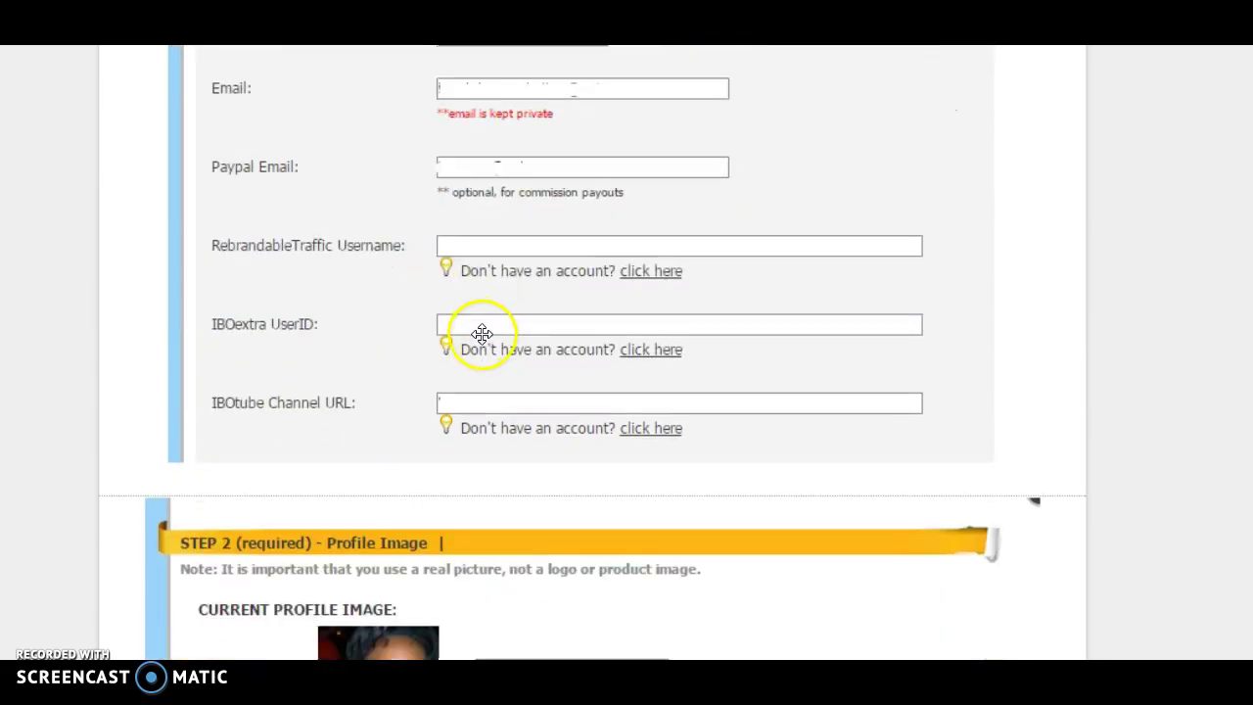
Step: Review the guide's required Step 2 Profile Image and Step 3 Business Information sections
scroll(482, 338, "down", 3)
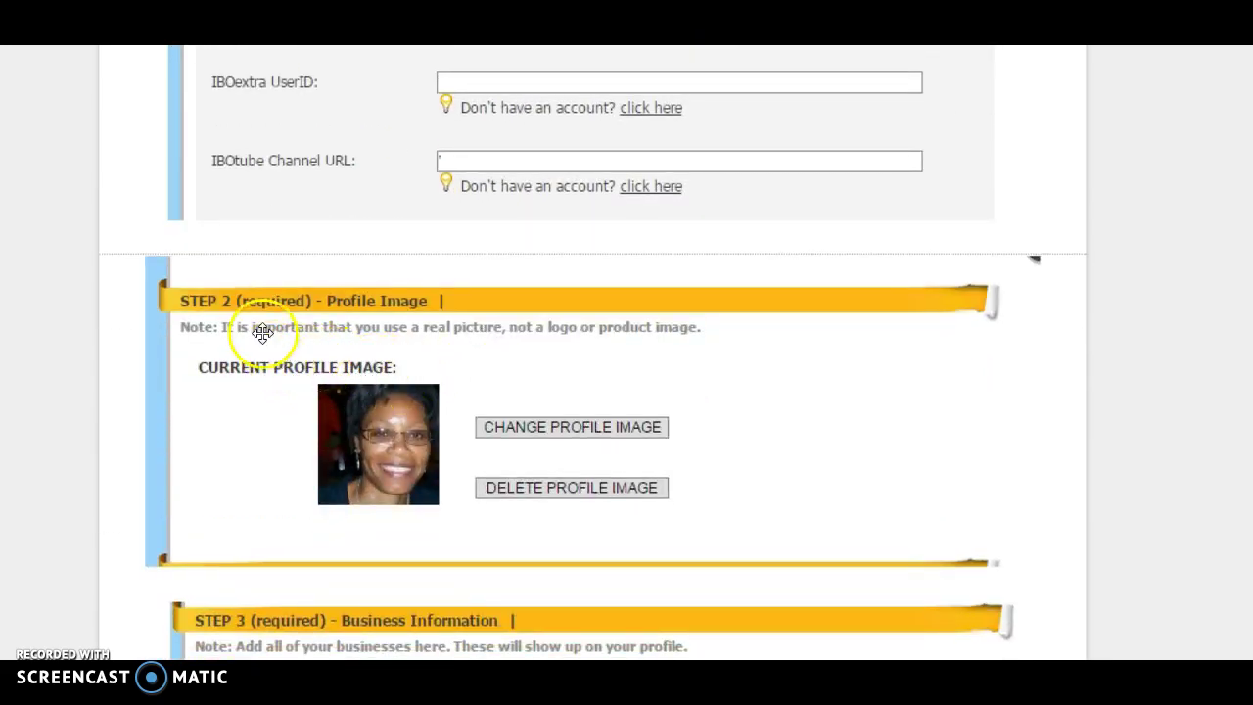
scroll(385, 332, "down", 3)
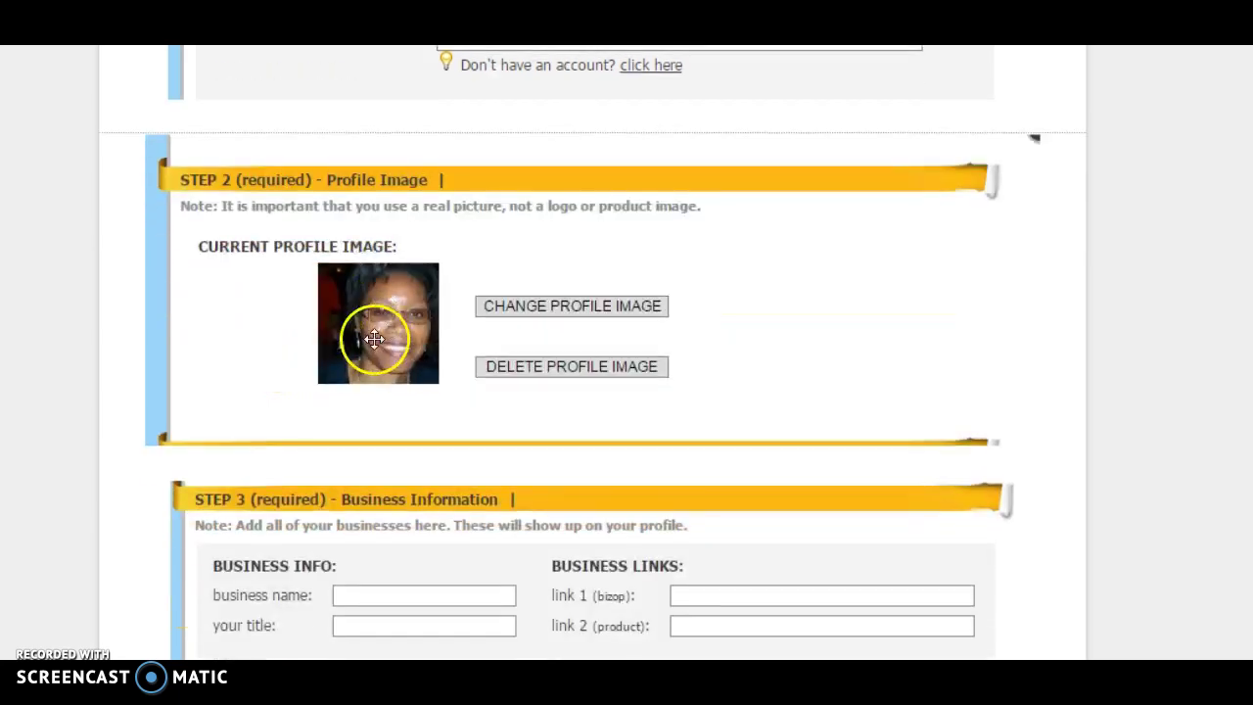
scroll(271, 486, "down", 6)
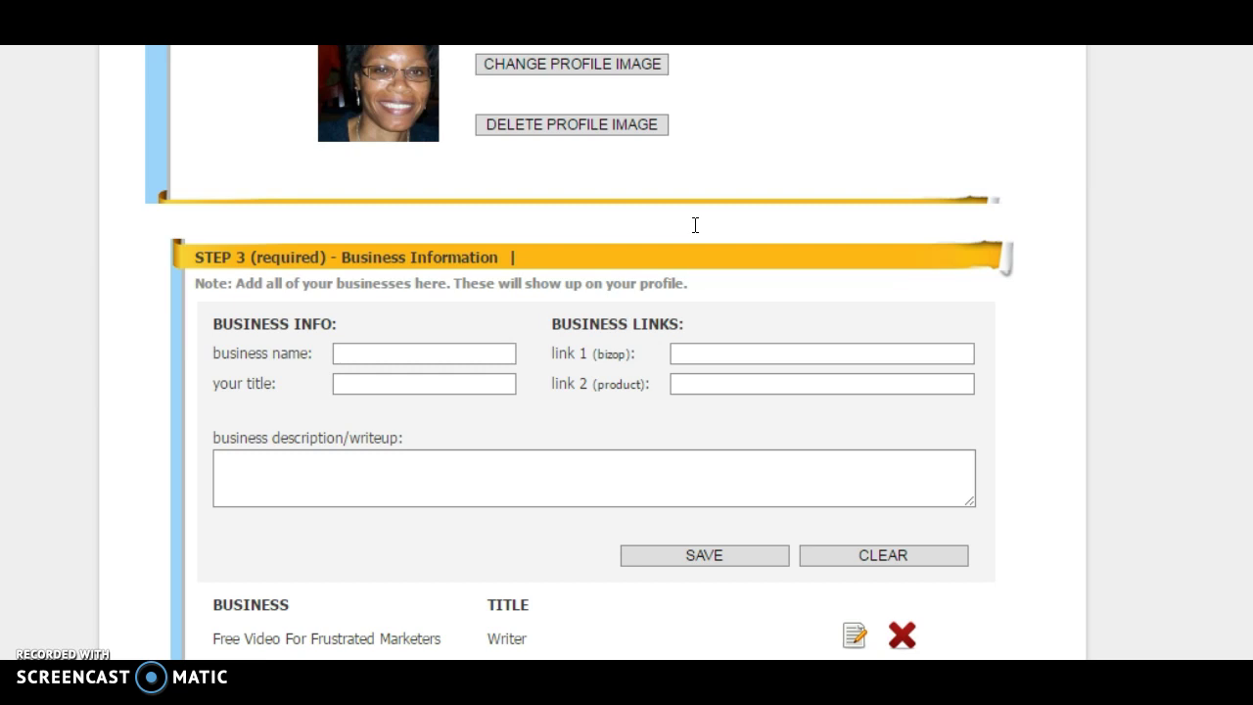
scroll(675, 226, "down", 3)
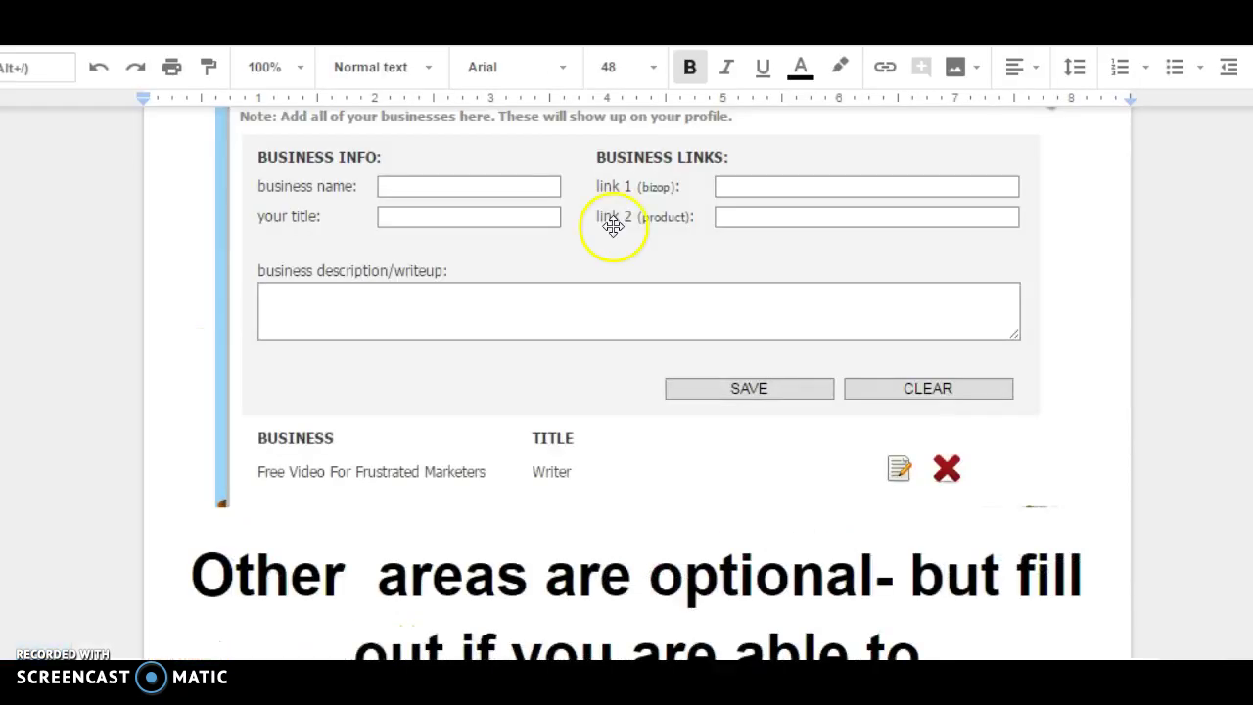
scroll(646, 414, "up", 15)
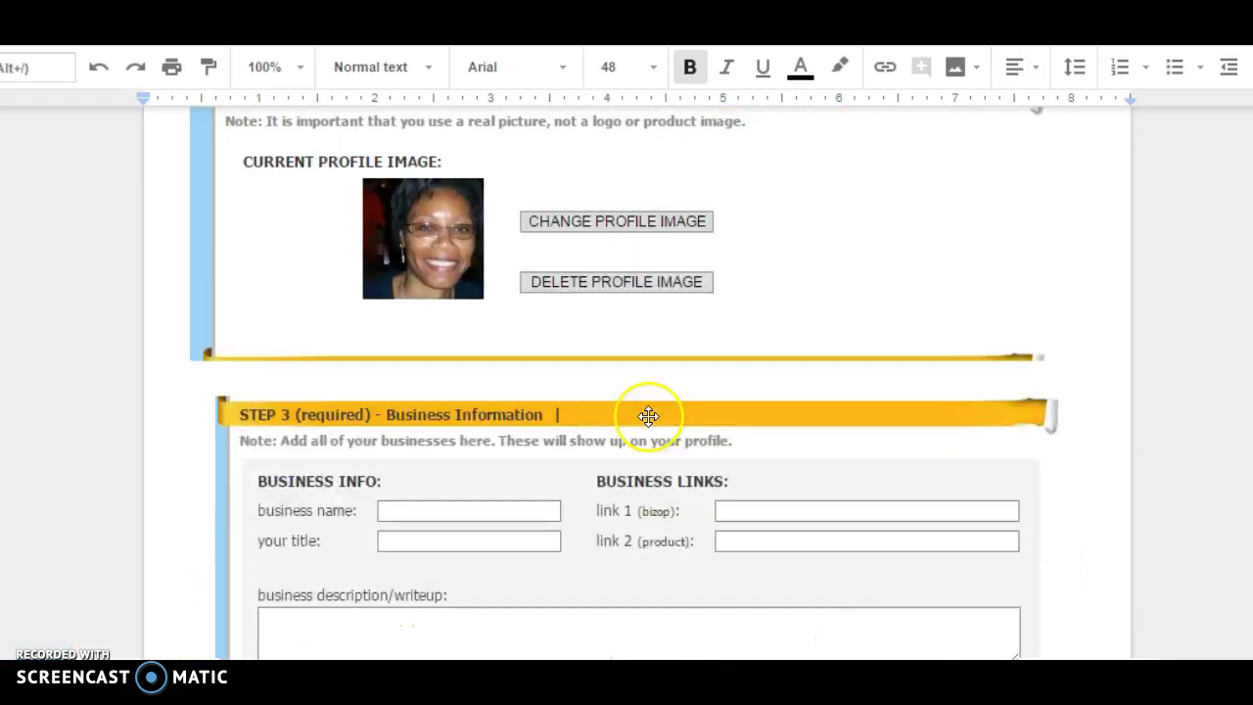
scroll(649, 416, "up", 5)
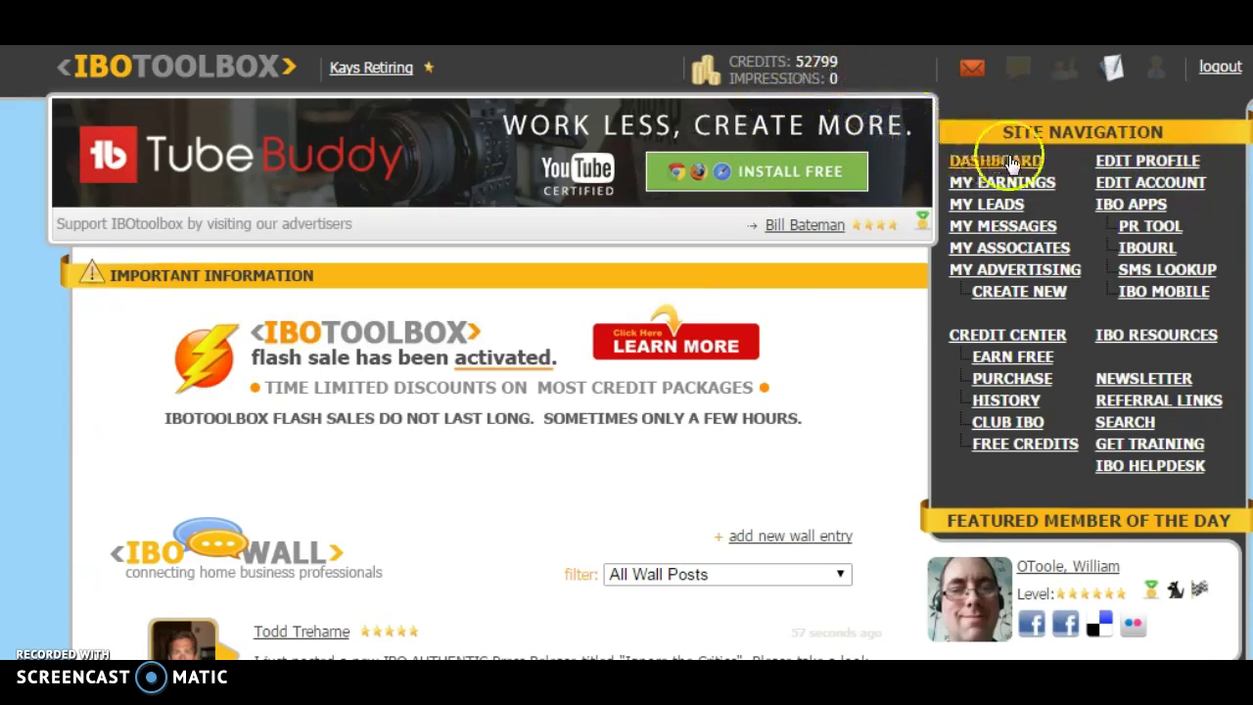
Step: Look over the newest IBO Wall posts on the IBOtoolbox dashboard and revisit the profile setup steps in the Google Docs guide
scroll(637, 260, "down", 4)
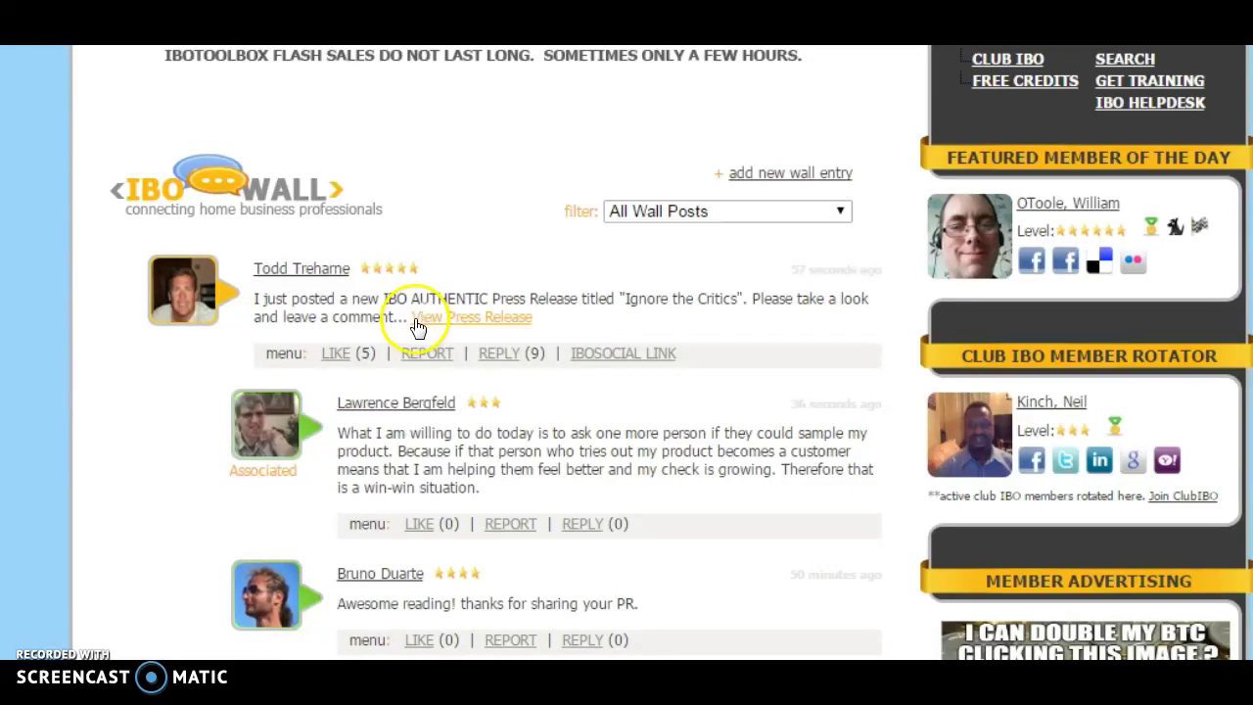
scroll(374, 295, "down", 5)
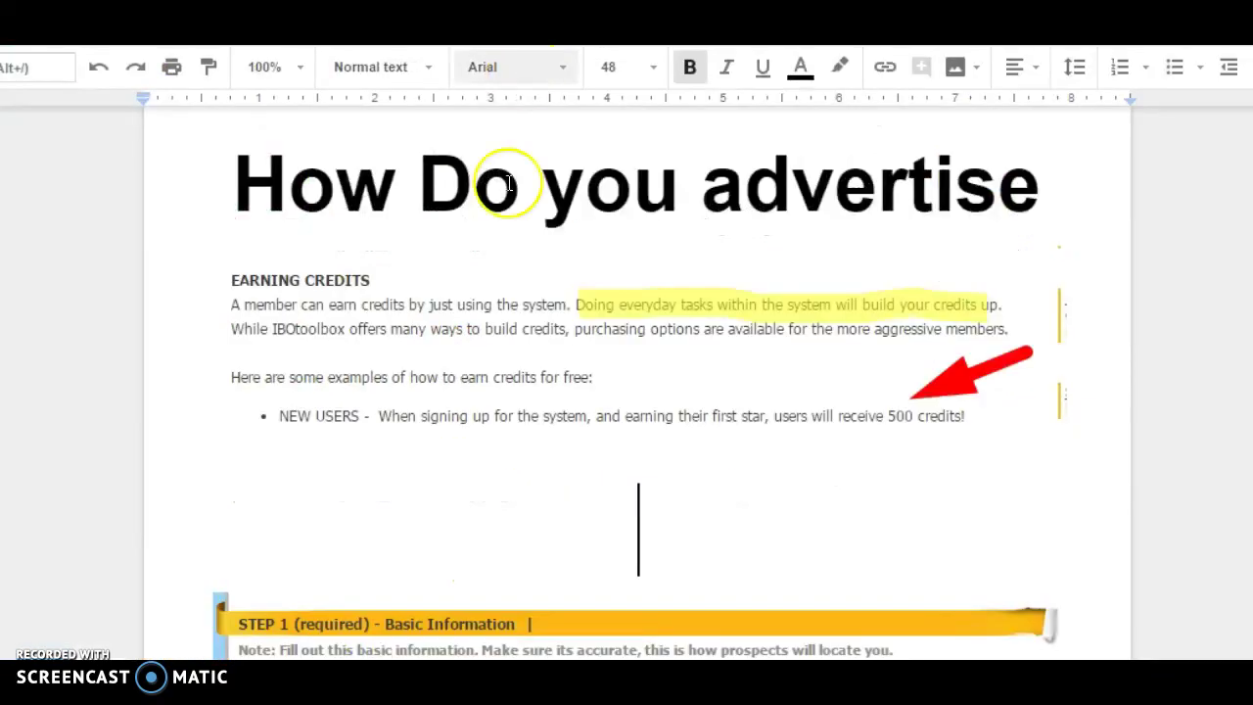
scroll(512, 333, "down", 8)
scroll(512, 336, "down", 8)
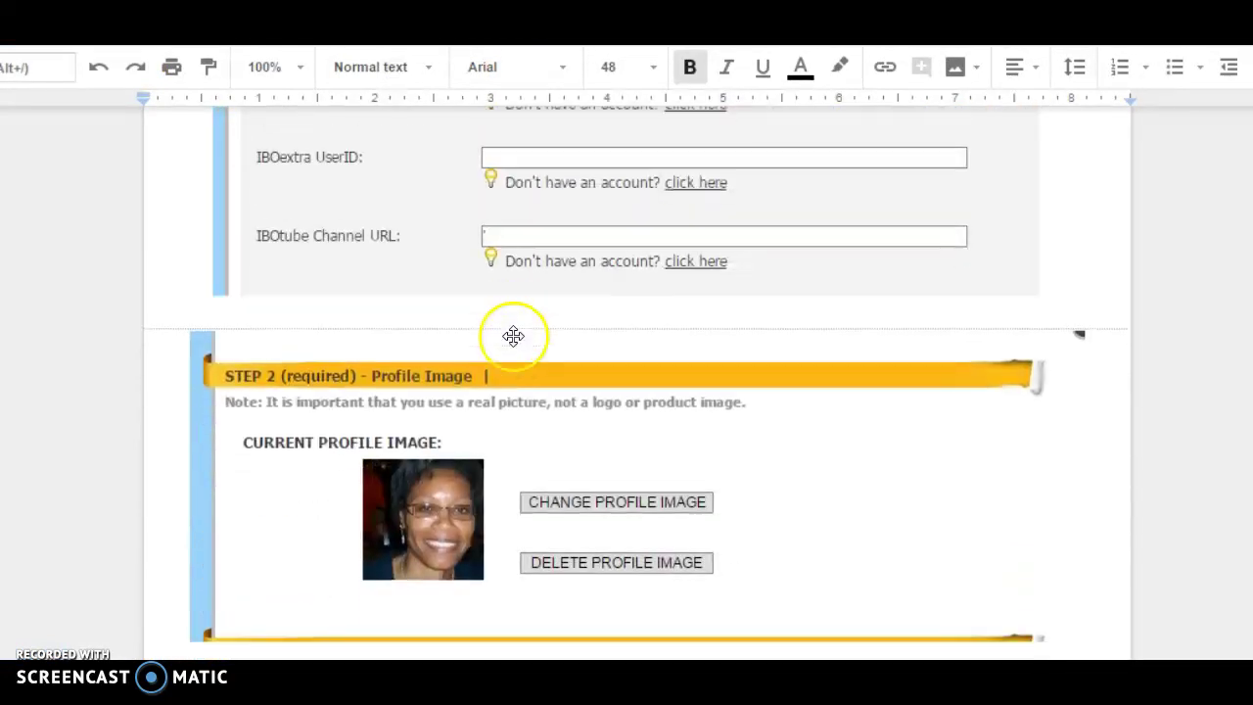
scroll(512, 349, "down", 1)
scroll(512, 350, "up", 1)
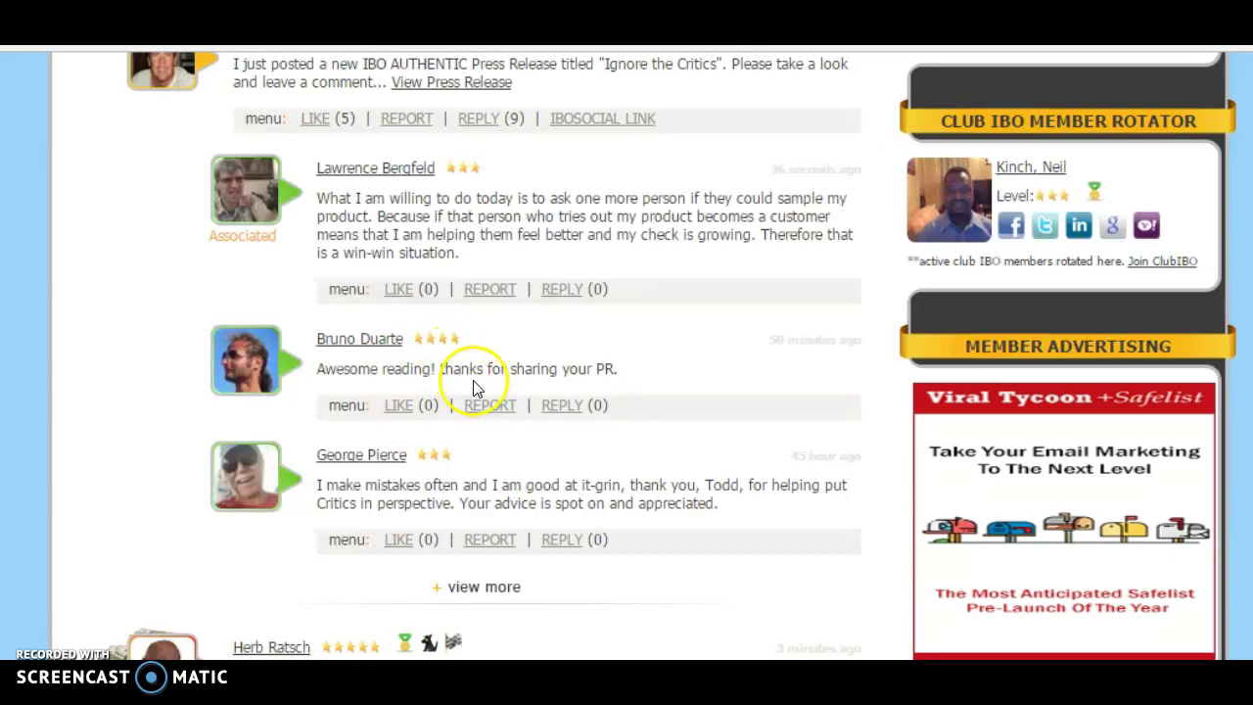
Step: Read through the IBO Wall on the IBOtoolbox dashboard, examining press release posts, new-member posts and their replies
scroll(475, 387, "down", 7)
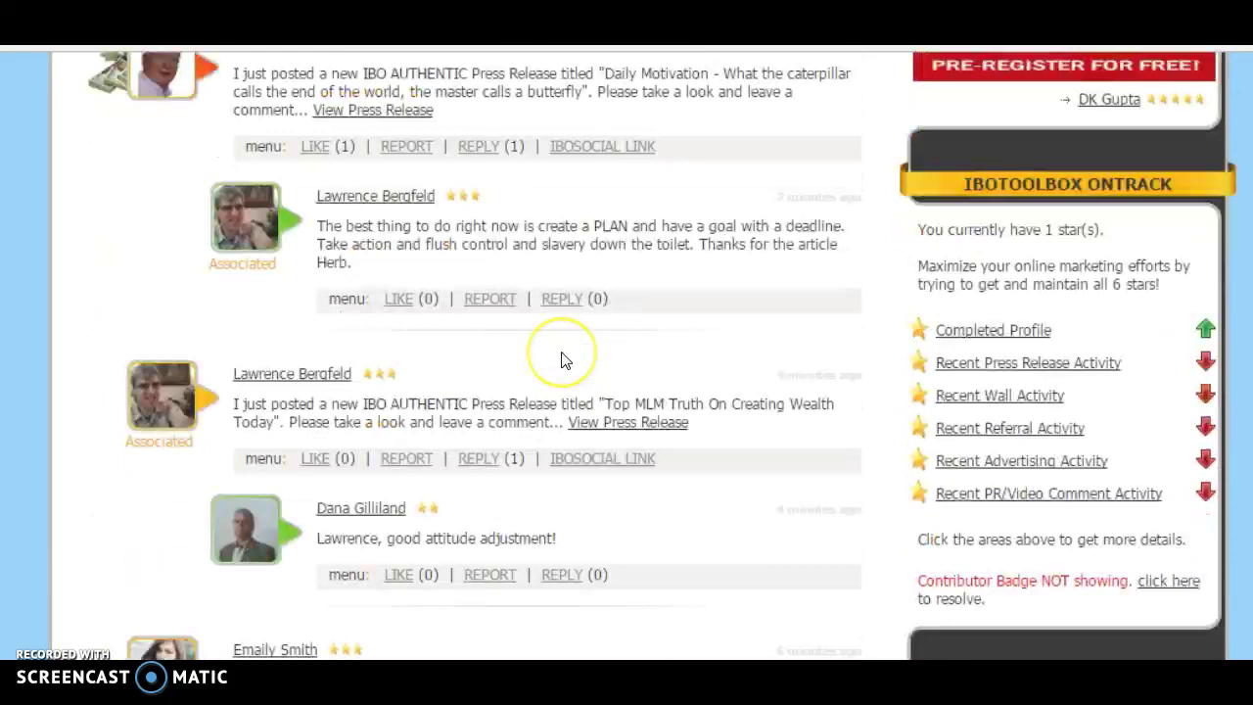
scroll(560, 360, "down", 6)
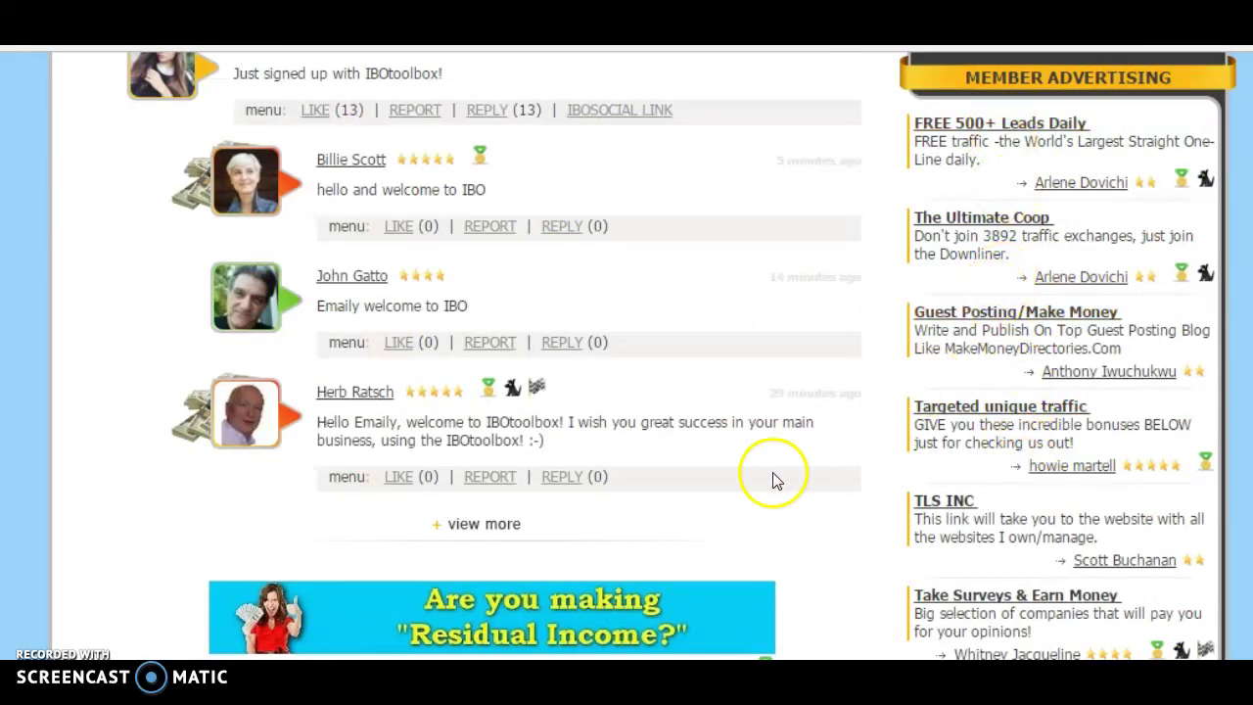
scroll(588, 477, "down", 1)
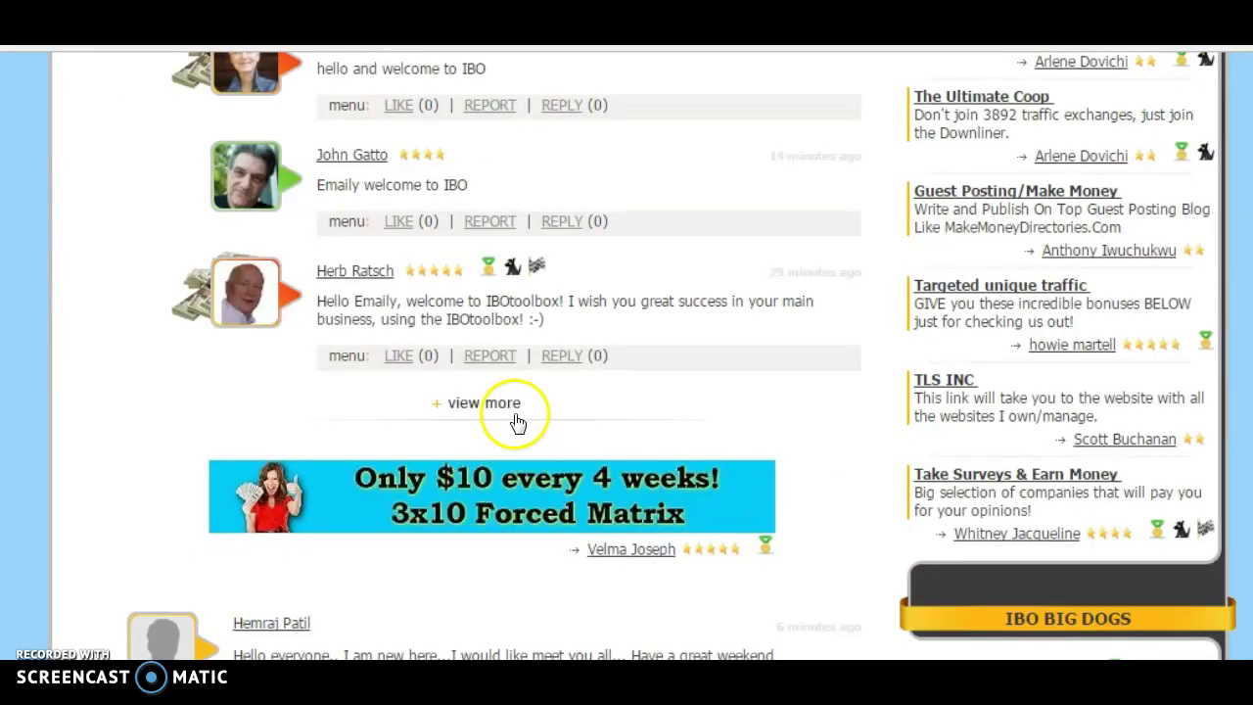
scroll(513, 462, "up", 1)
scroll(517, 480, "down", 1)
scroll(518, 499, "down", 2)
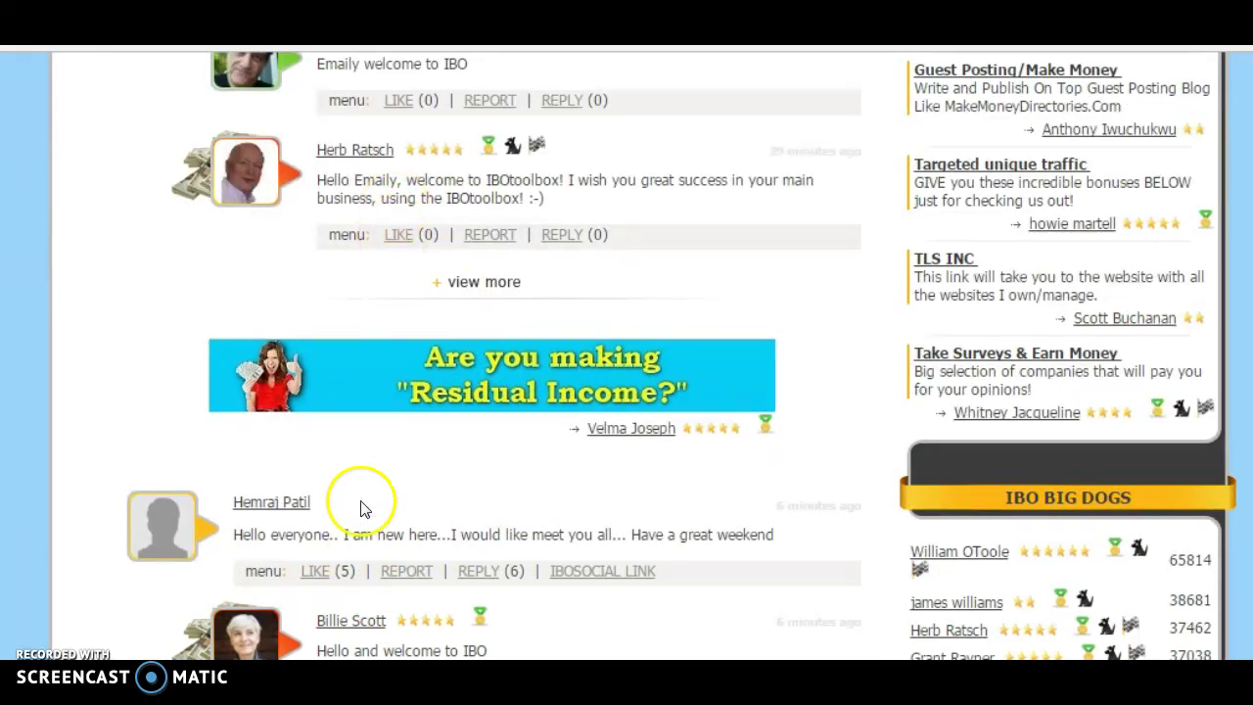
scroll(381, 559, "down", 2)
scroll(386, 461, "down", 6)
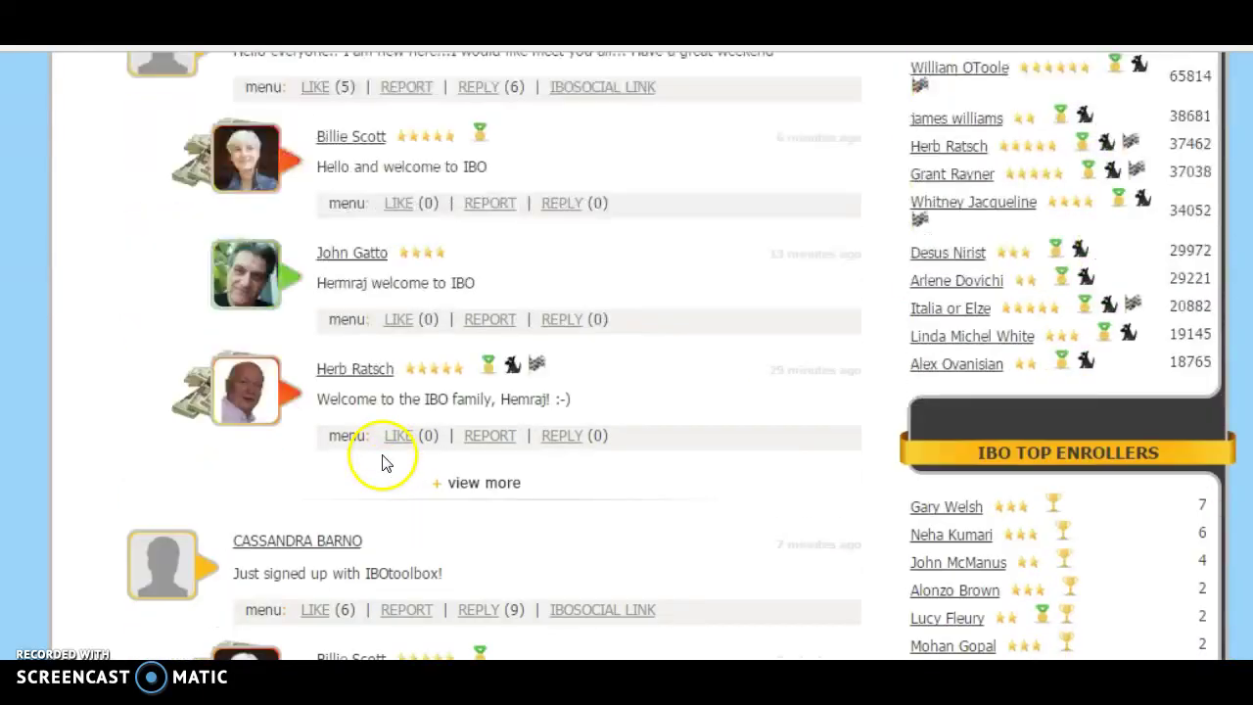
scroll(392, 441, "up", 5)
scroll(390, 441, "up", 12)
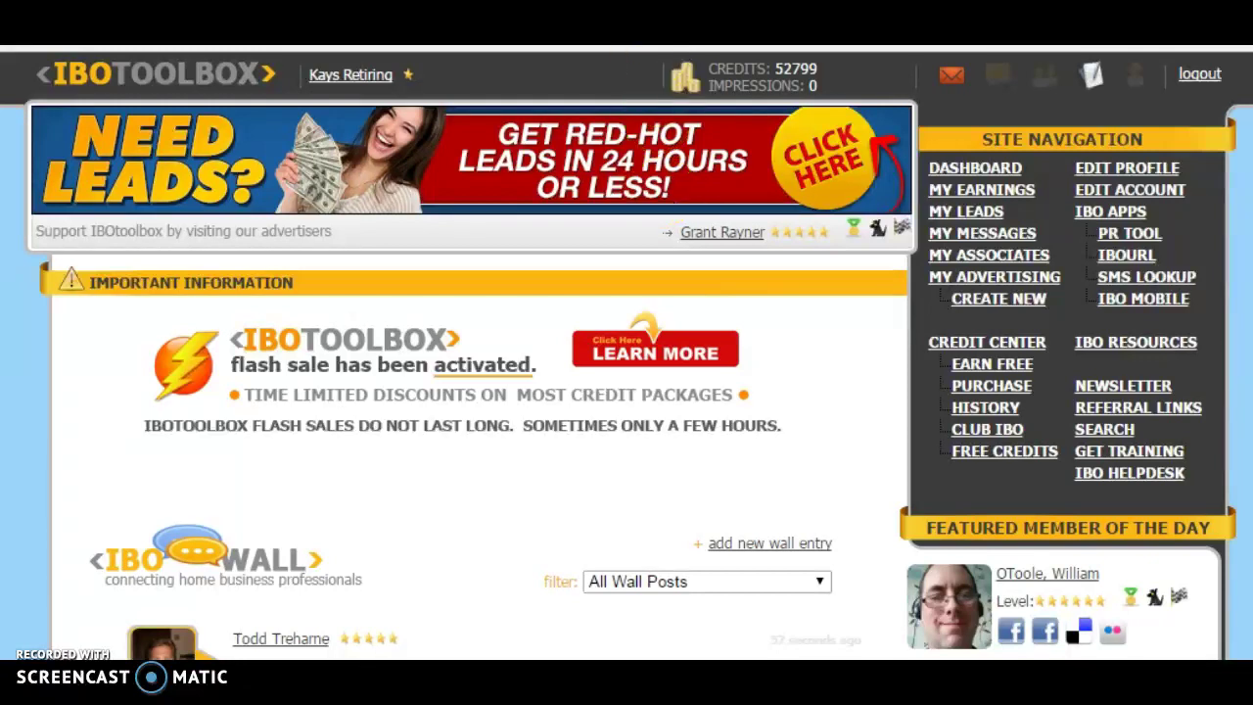
Step: Examine where advertising appears on the dashboard, comparing the header banner with the Member Advertising text ads
scroll(627, 352, "down", 1)
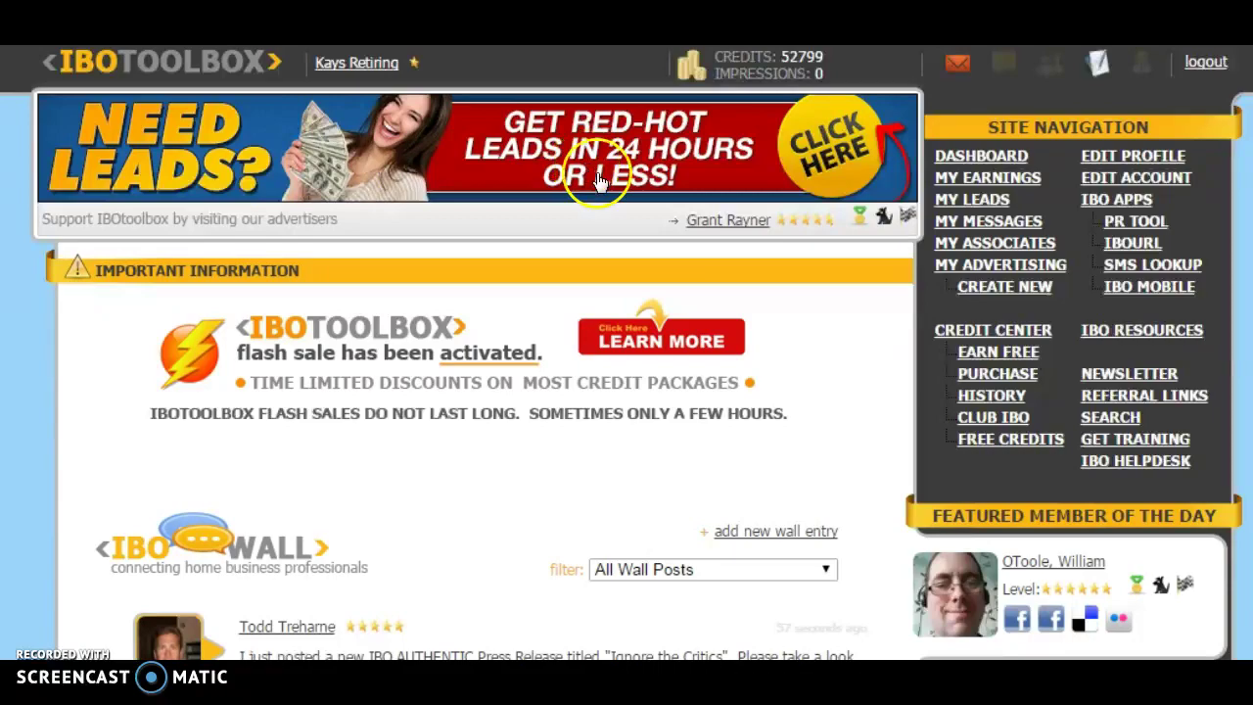
scroll(780, 374, "down", 1)
scroll(780, 375, "down", 15)
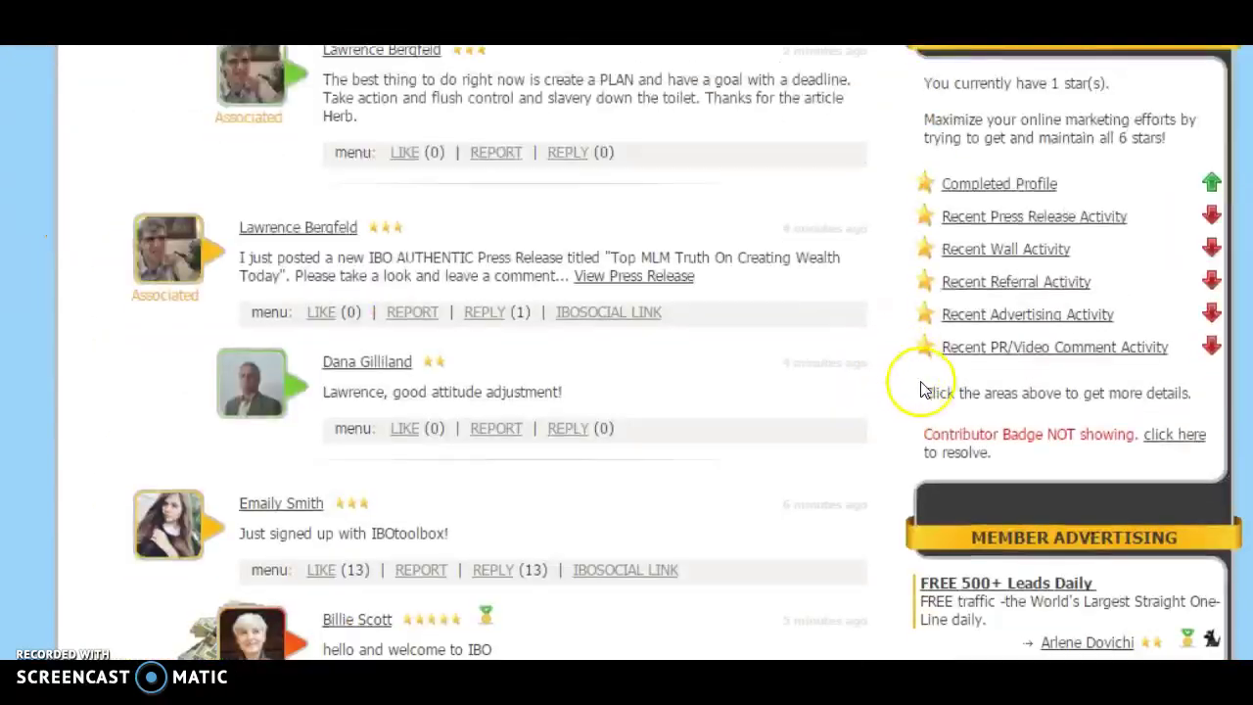
scroll(947, 416, "down", 5)
scroll(960, 421, "up", 5)
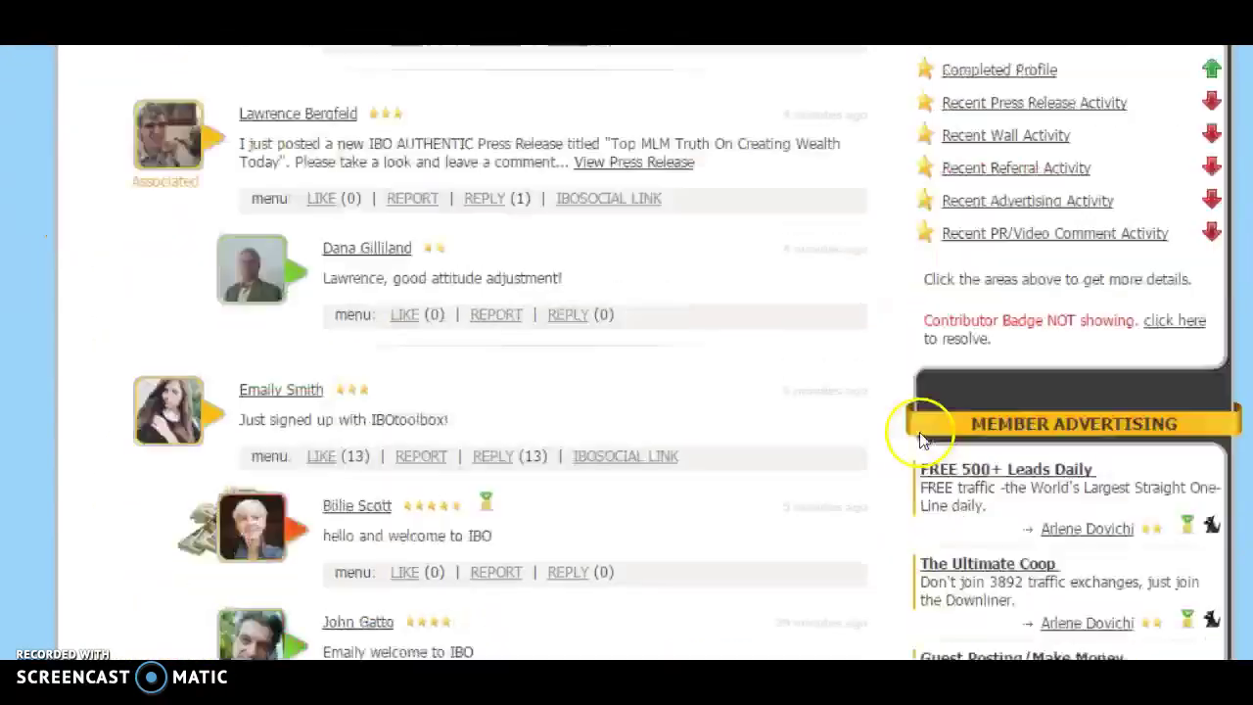
scroll(923, 424, "down", 10)
scroll(695, 383, "up", 15)
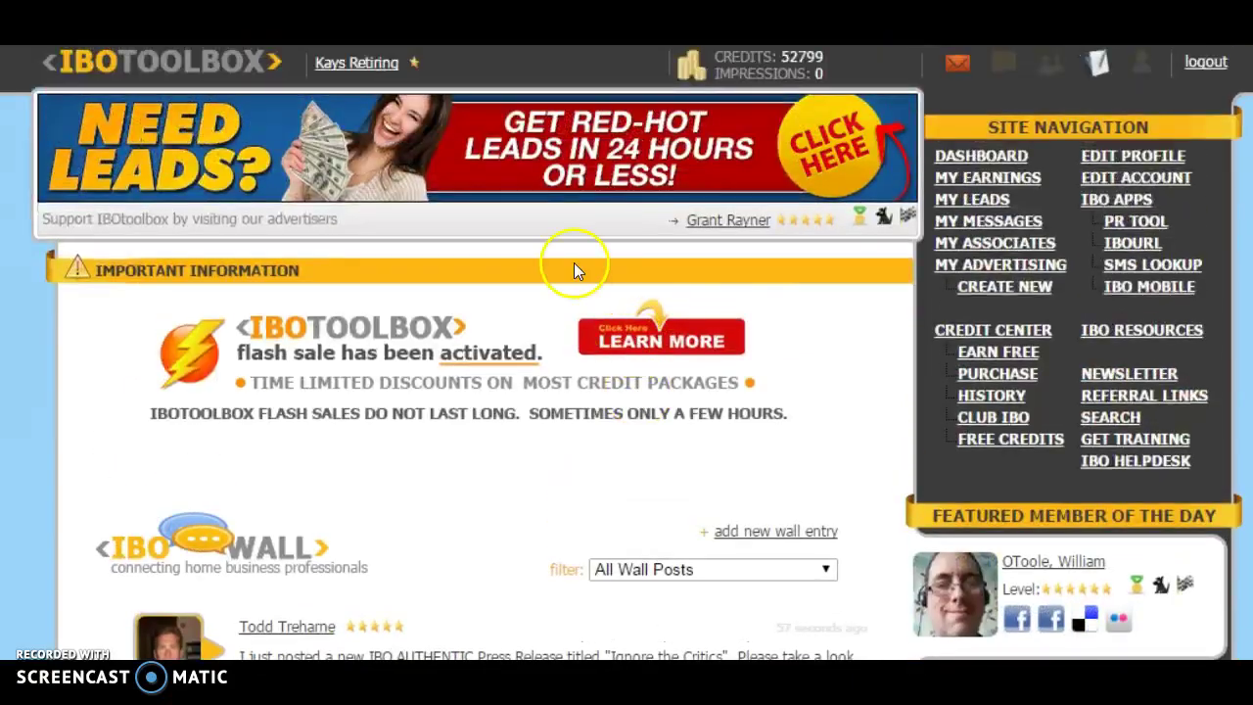
scroll(903, 414, "down", 15)
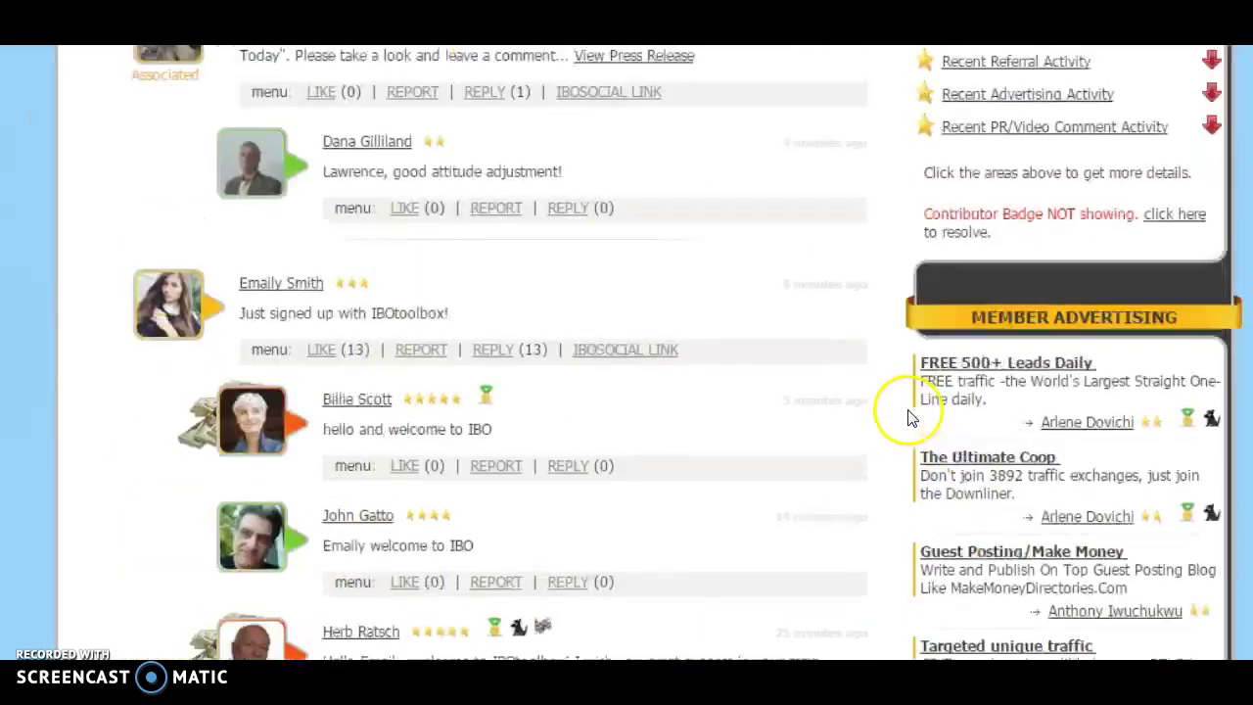
scroll(984, 313, "up", 3)
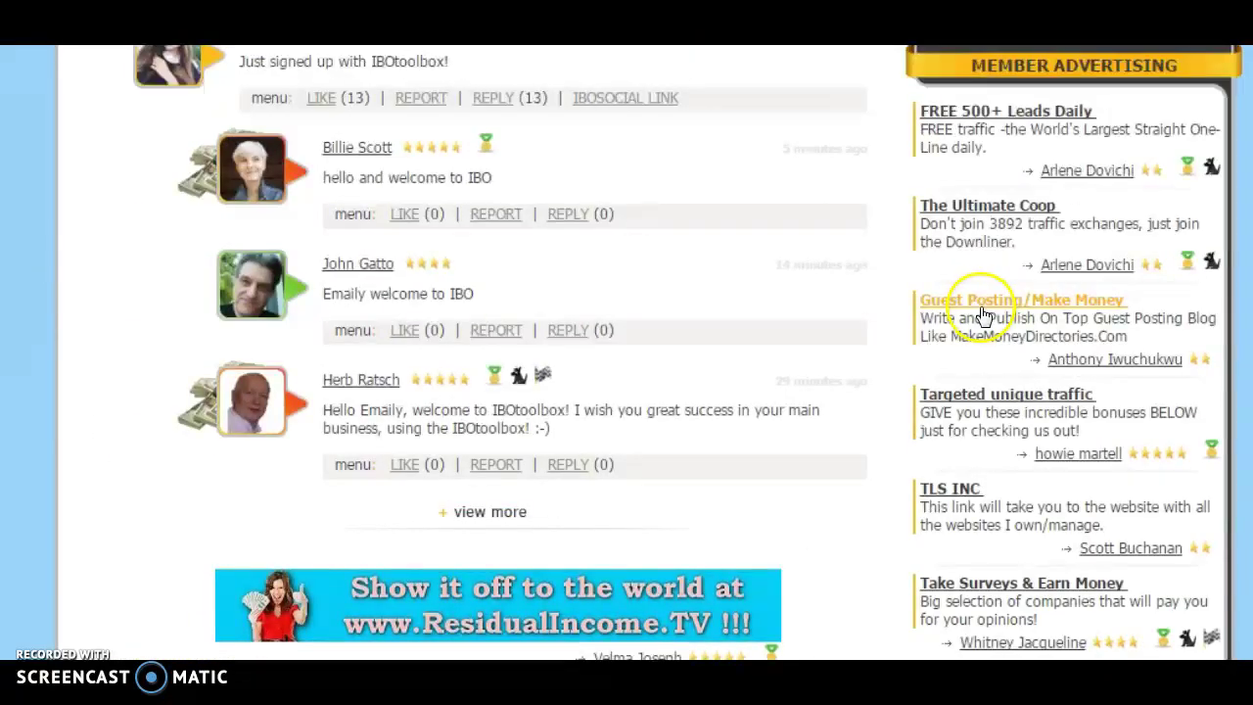
scroll(984, 314, "up", 15)
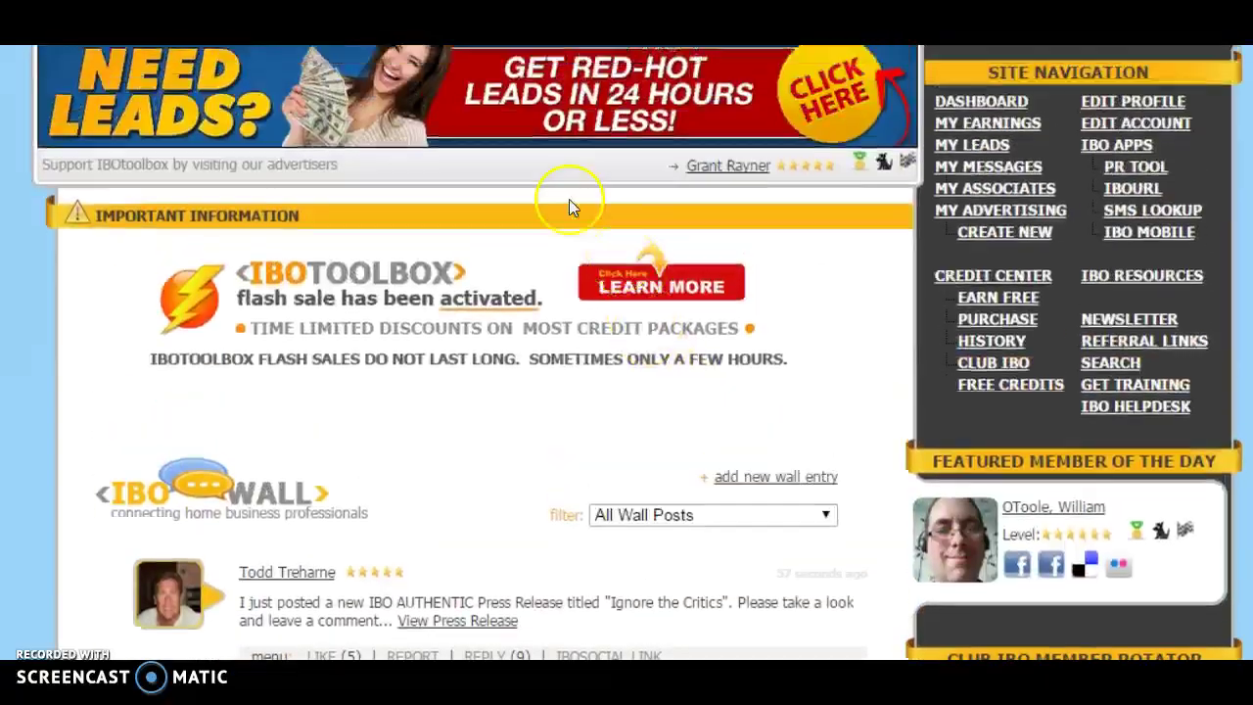
scroll(568, 201, "up", 1)
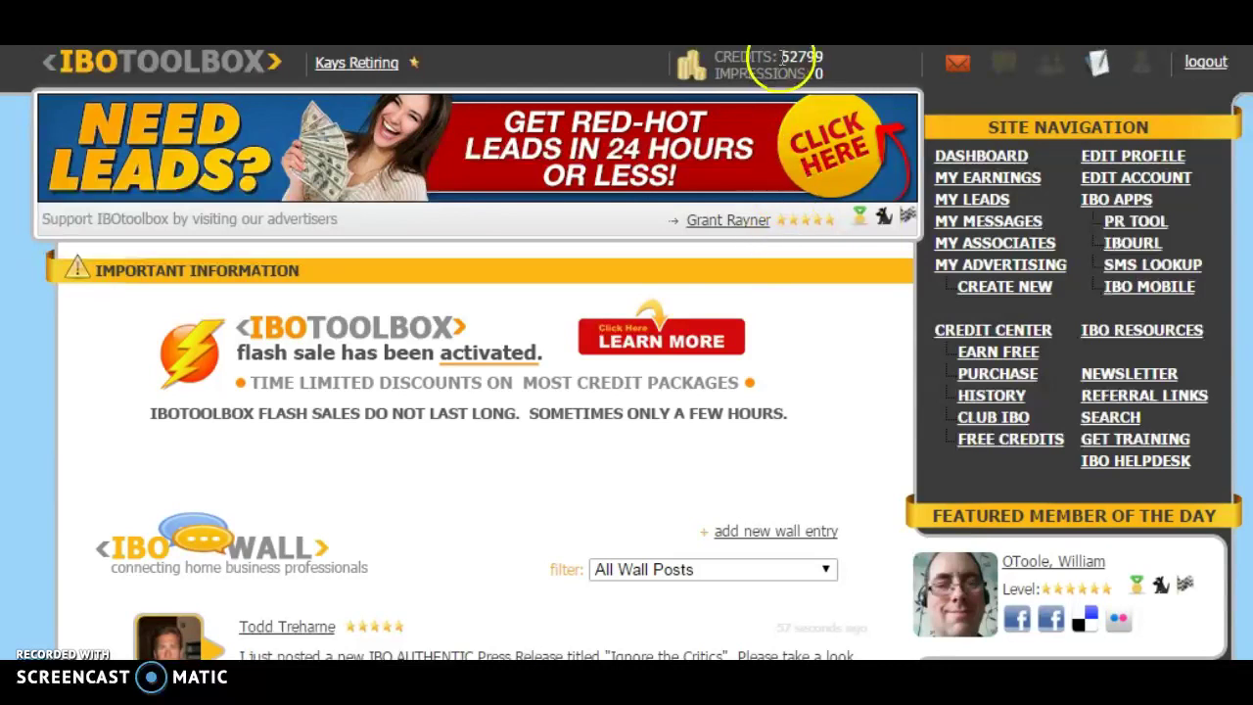
Step: Open the ad builder to view the available ad types and their impression costs, and close it without creating an ad
left_click(1008, 287)
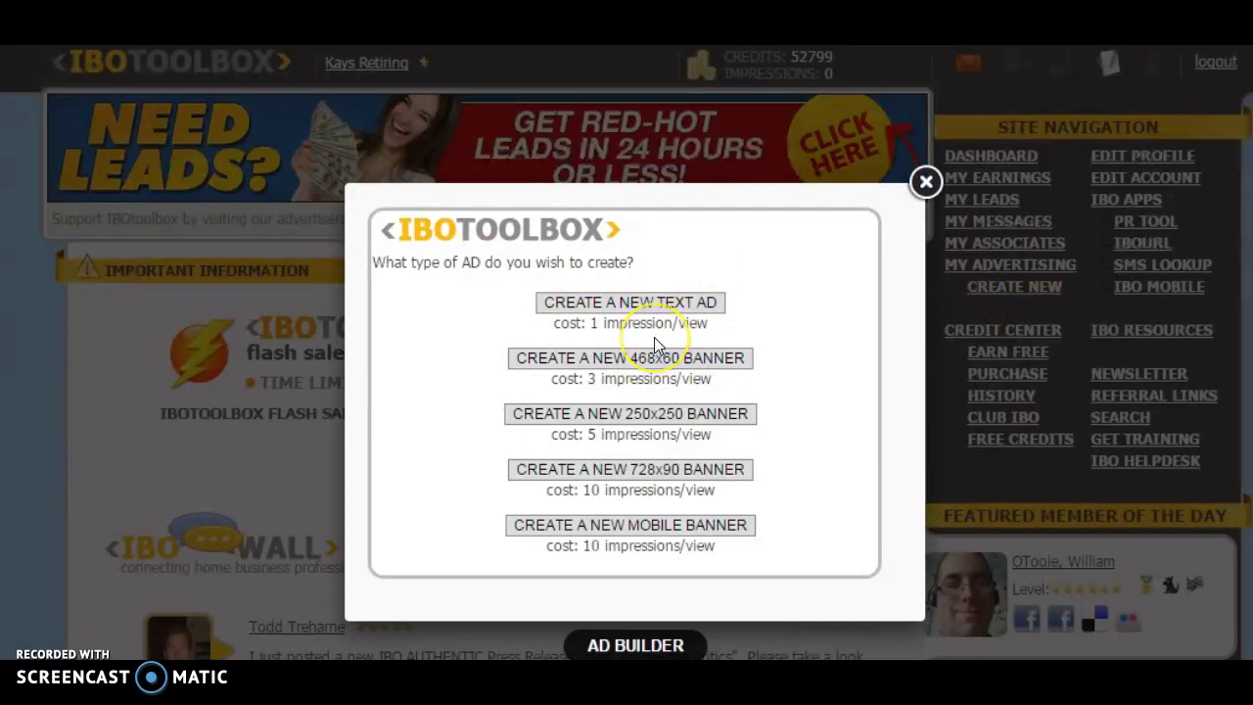
left_click(620, 303)
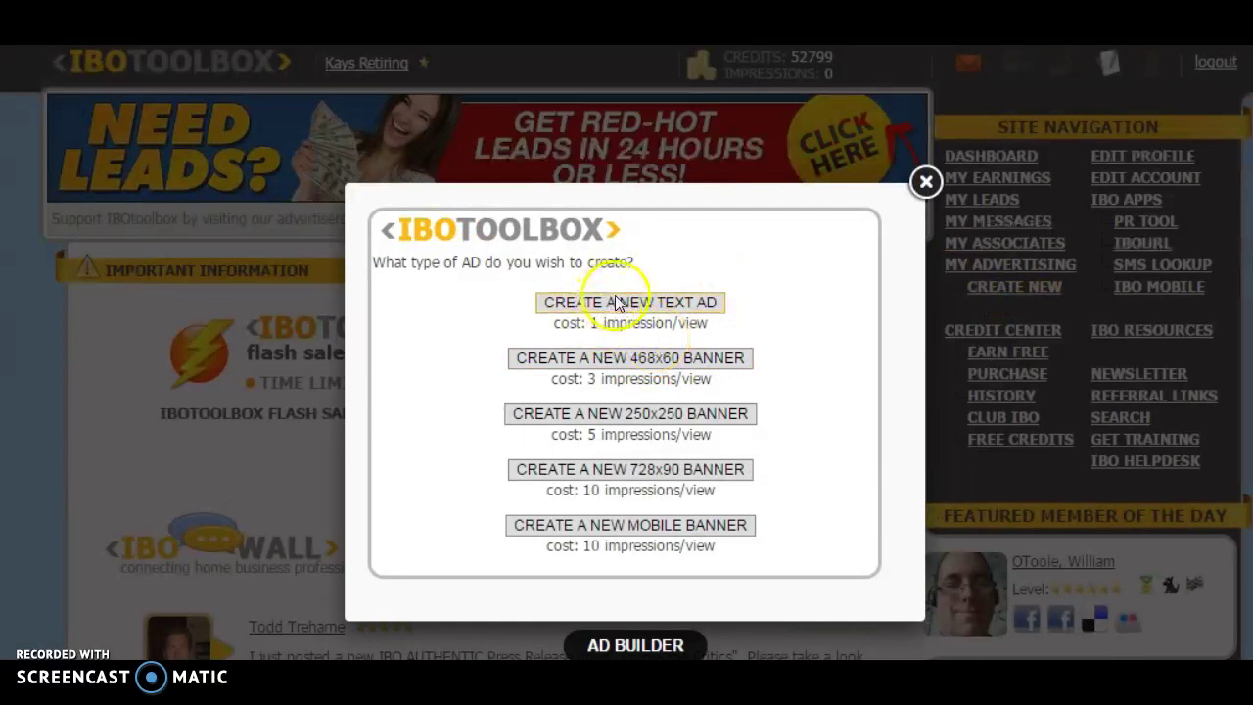
left_click(925, 182)
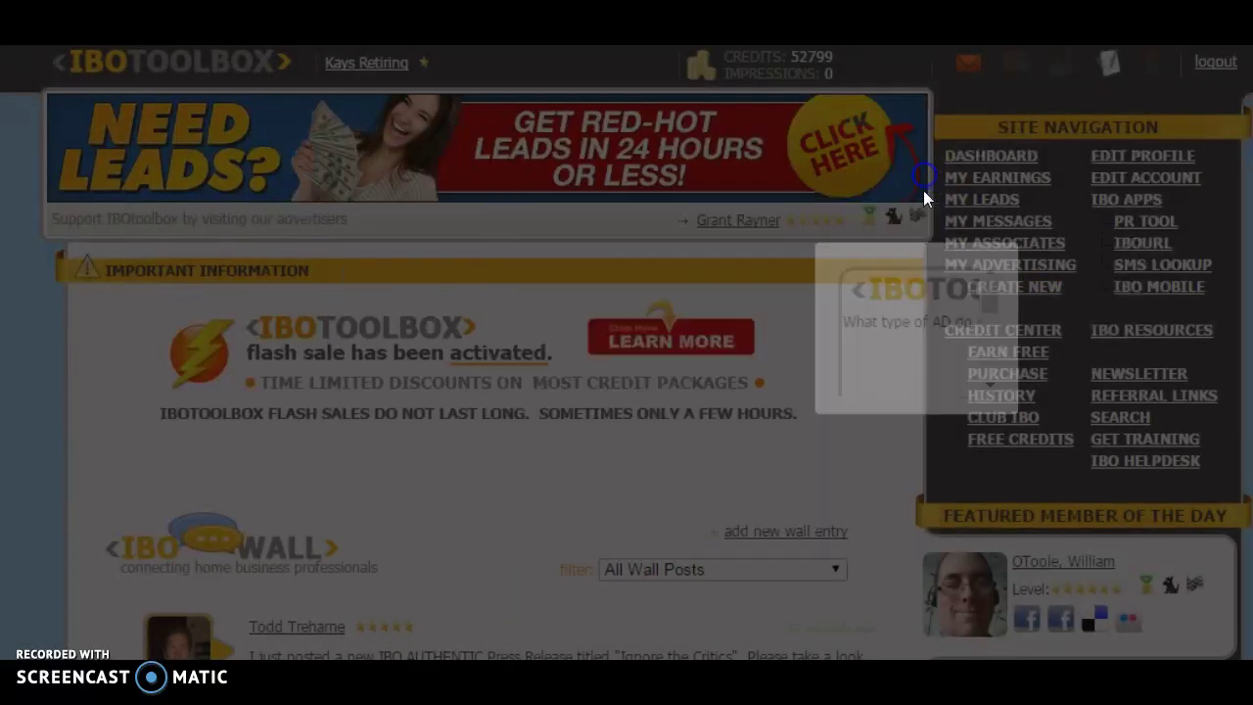
Step: Examine the Member Advertising text ads that run alongside the IBO Wall on the dashboard
scroll(890, 358, "down", 10)
scroll(891, 358, "up", 5)
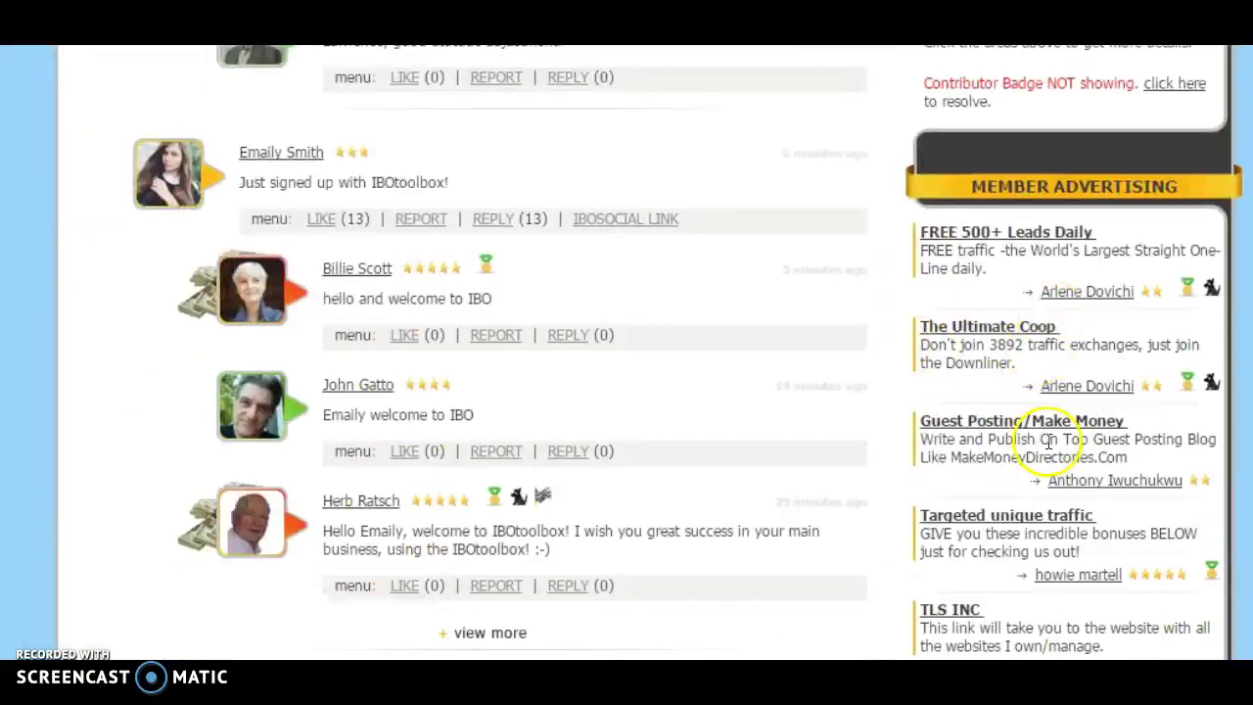
scroll(1071, 414, "down", 6)
scroll(1021, 370, "up", 15)
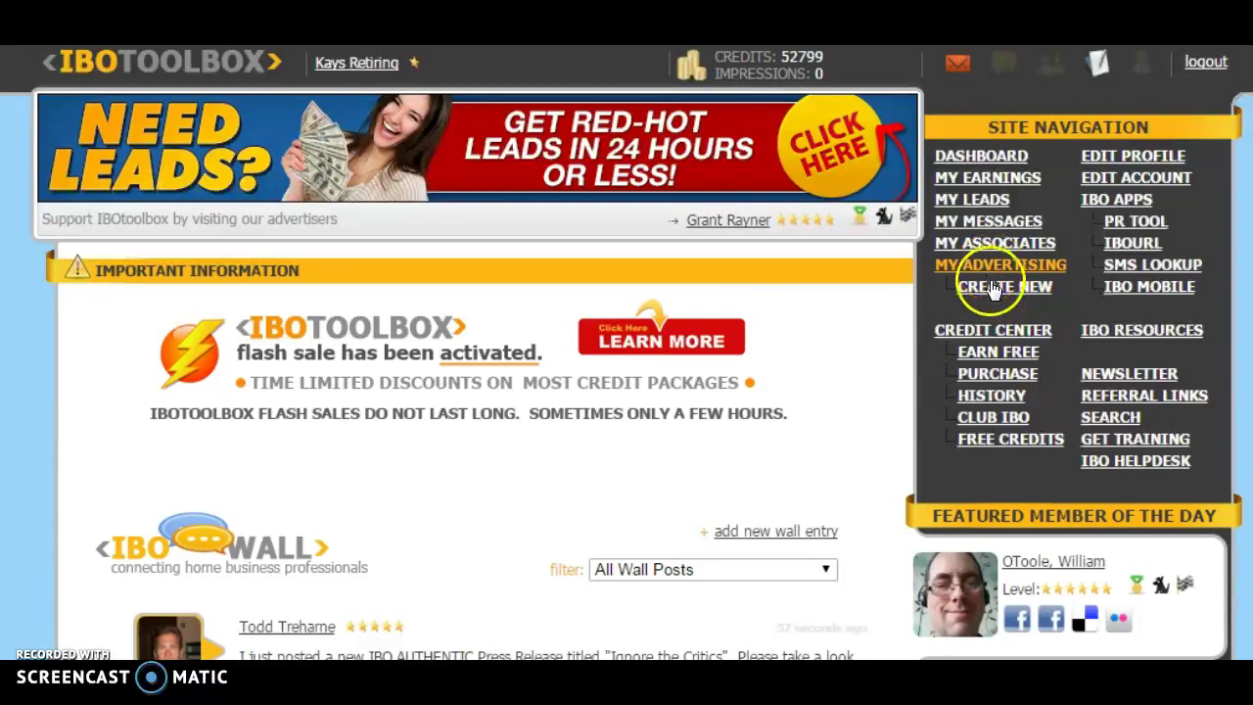
Step: Review the ad builder's text, 468x60, 250x250, 728x90 and mobile banner options and compare their impression costs per view
left_click(990, 285)
left_click(568, 356)
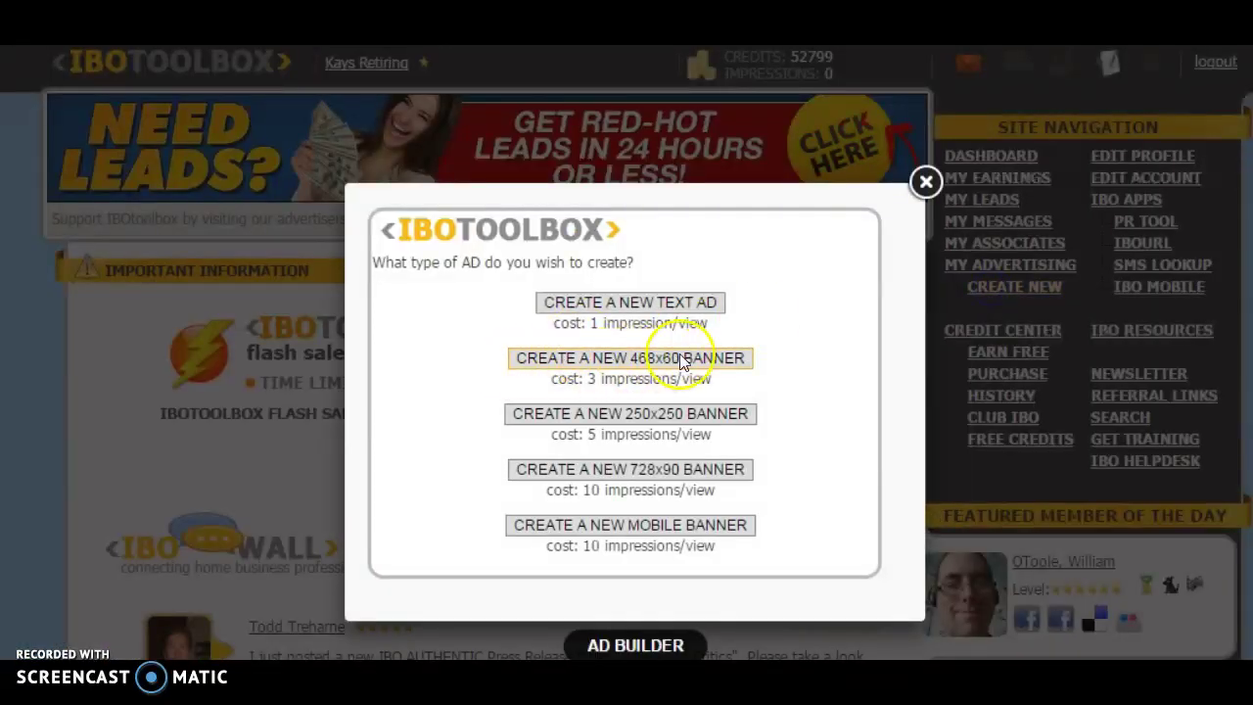
left_click(924, 182)
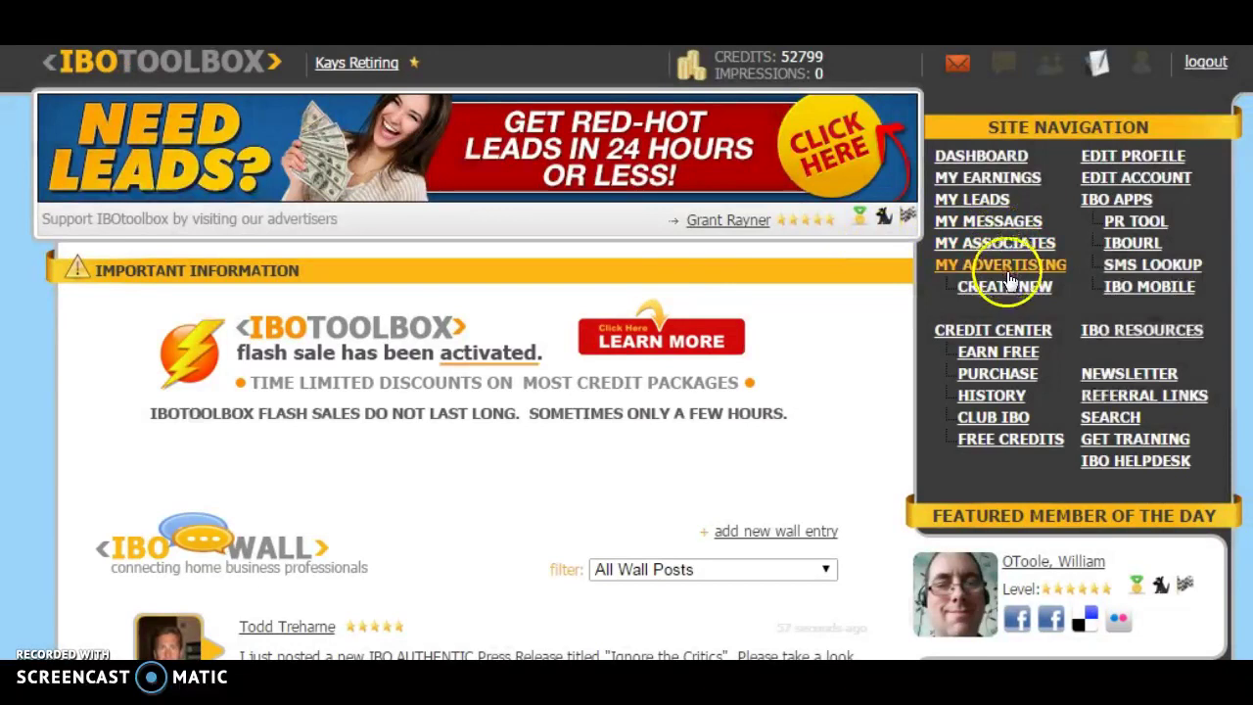
left_click(1008, 284)
left_click(685, 359)
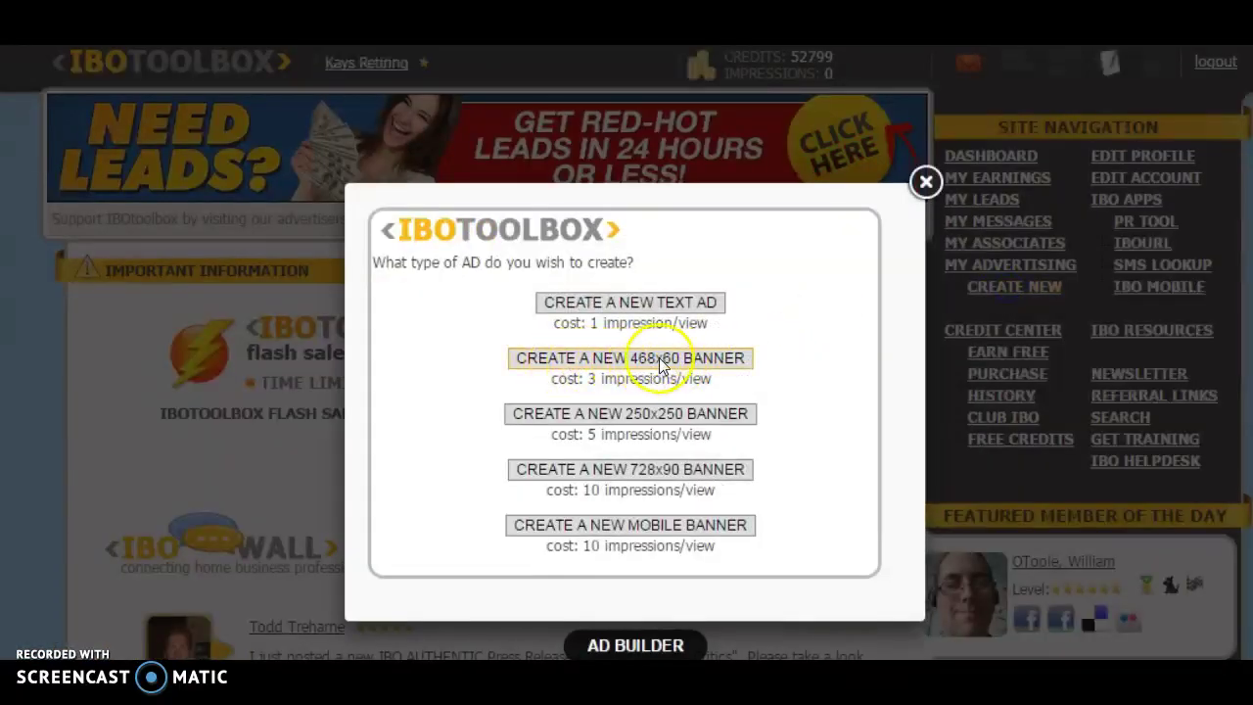
left_click(649, 418)
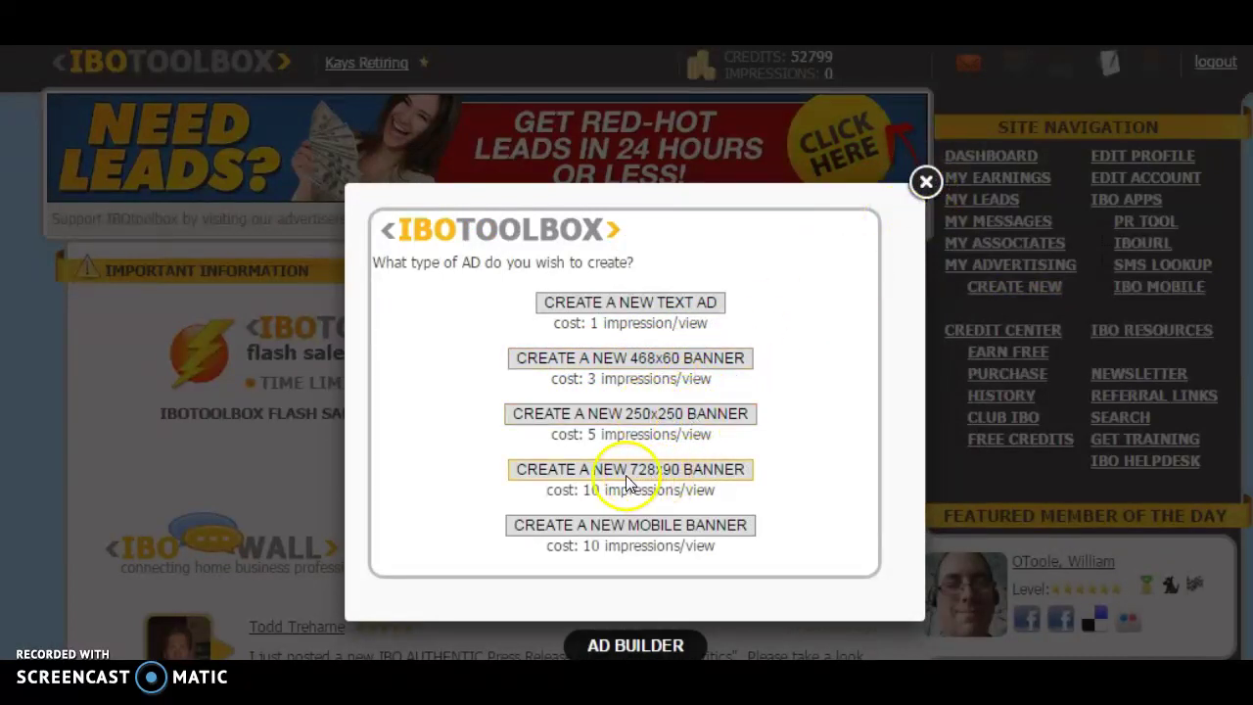
left_click(685, 478)
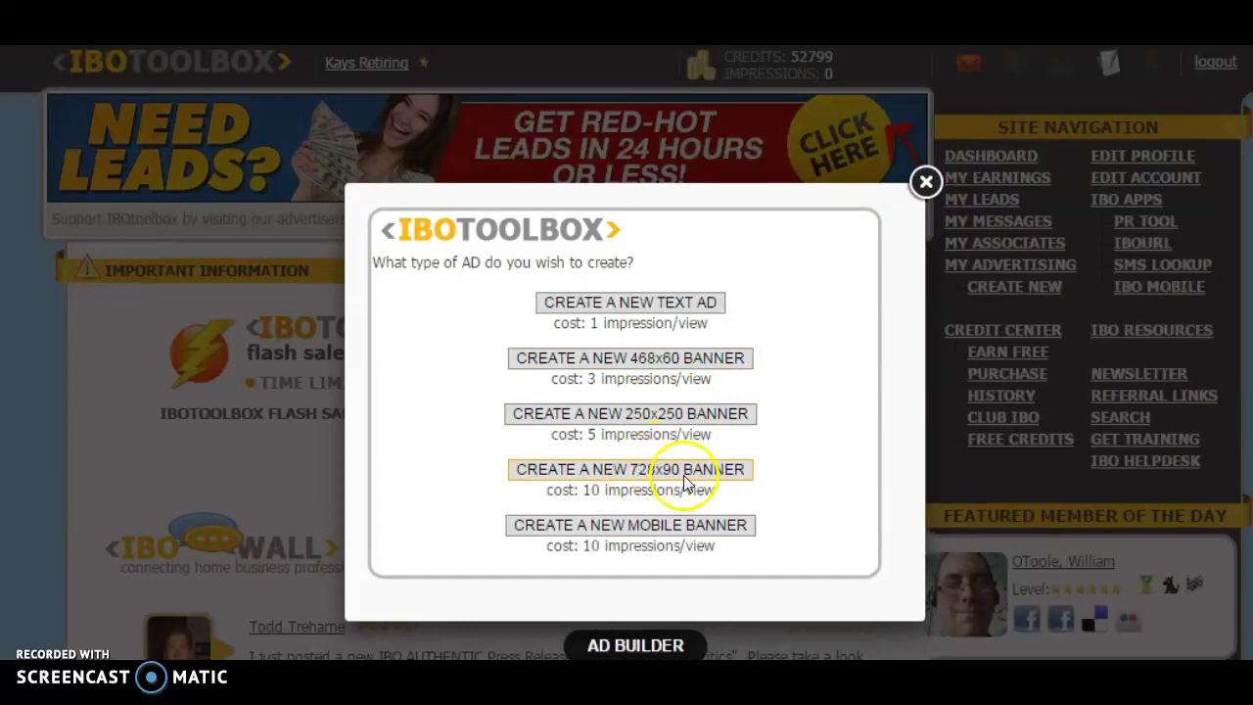
left_click(602, 305)
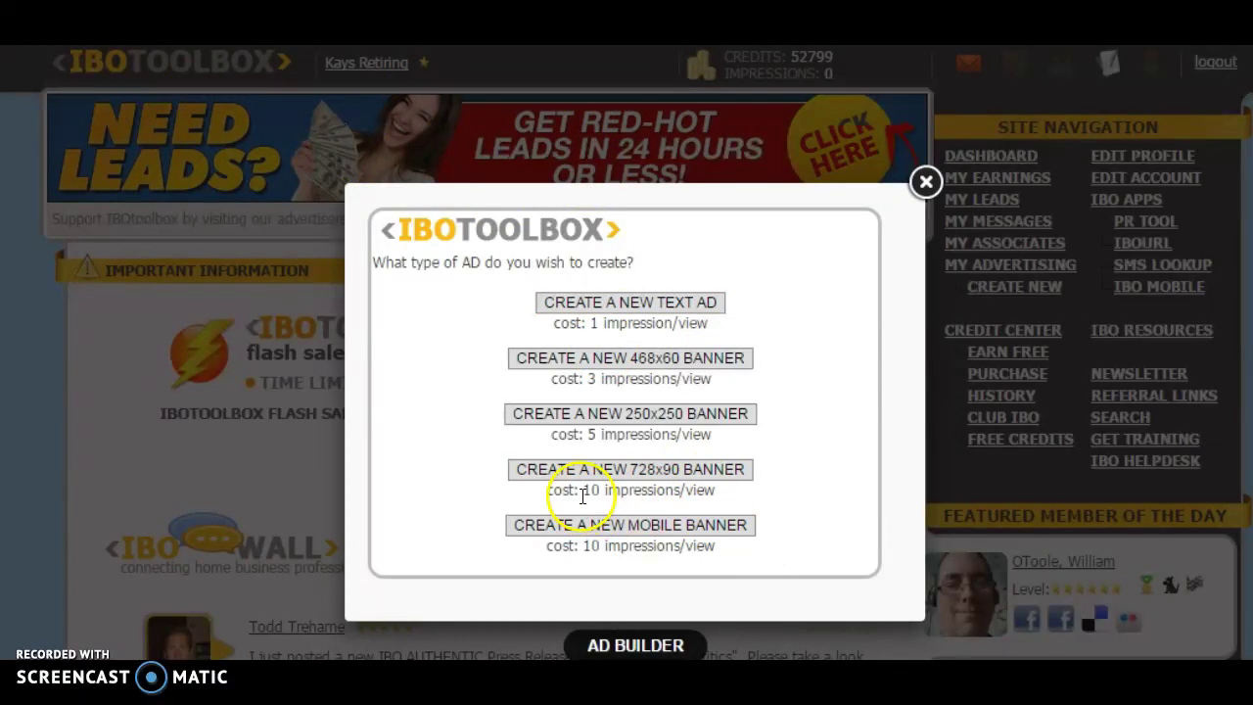
left_click_drag(583, 492, 607, 491)
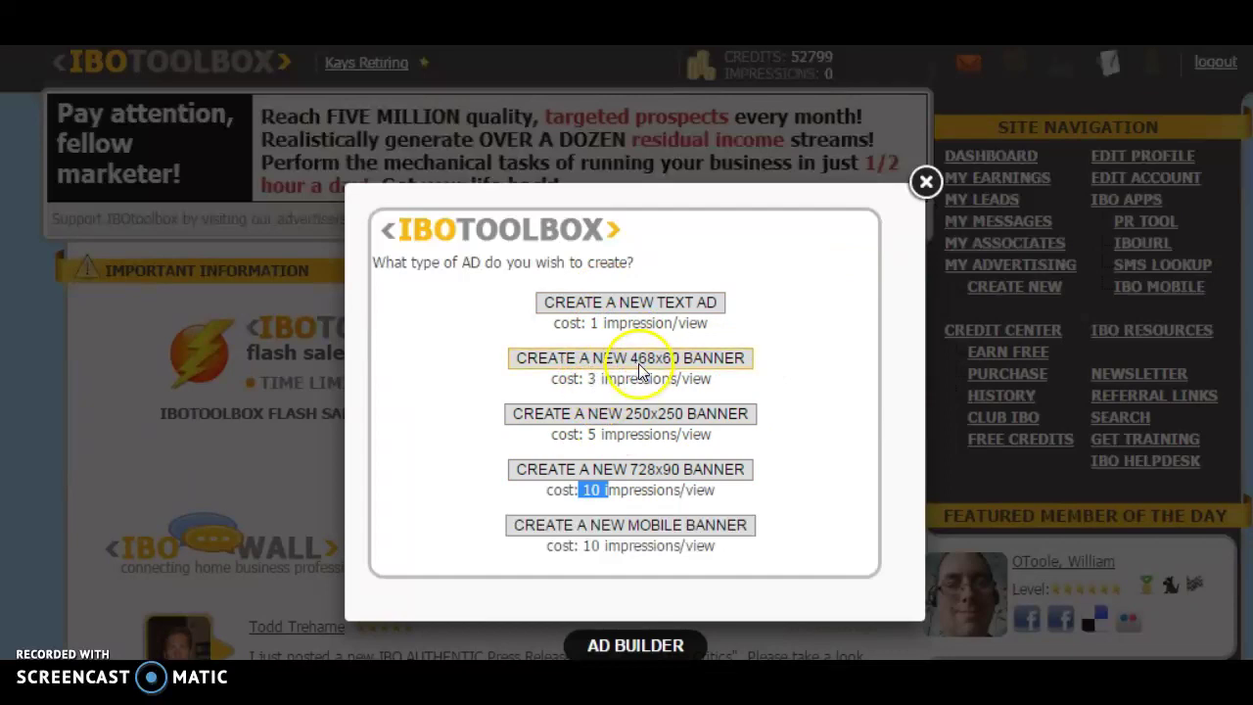
left_click(923, 183)
Step: Examine the banner ad placed between the IBO Wall posts on the dashboard
scroll(690, 391, "down", 20)
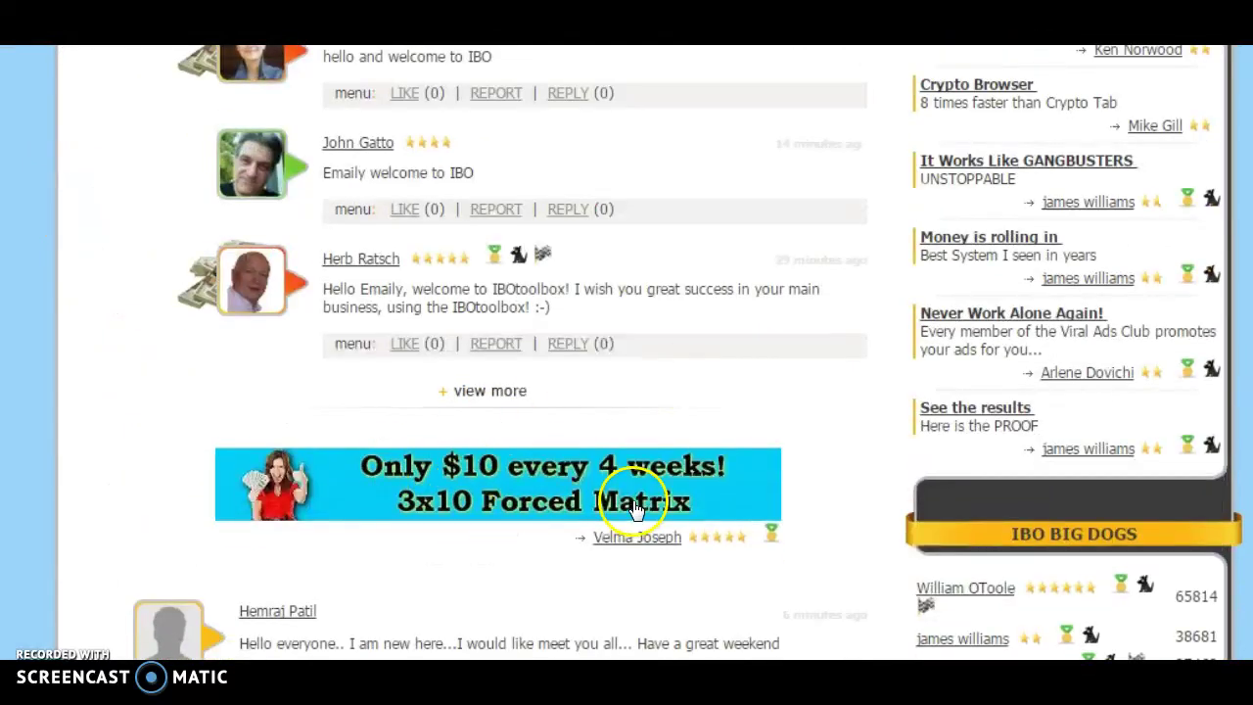
scroll(648, 517, "up", 1)
scroll(648, 517, "down", 1)
scroll(641, 509, "up", 20)
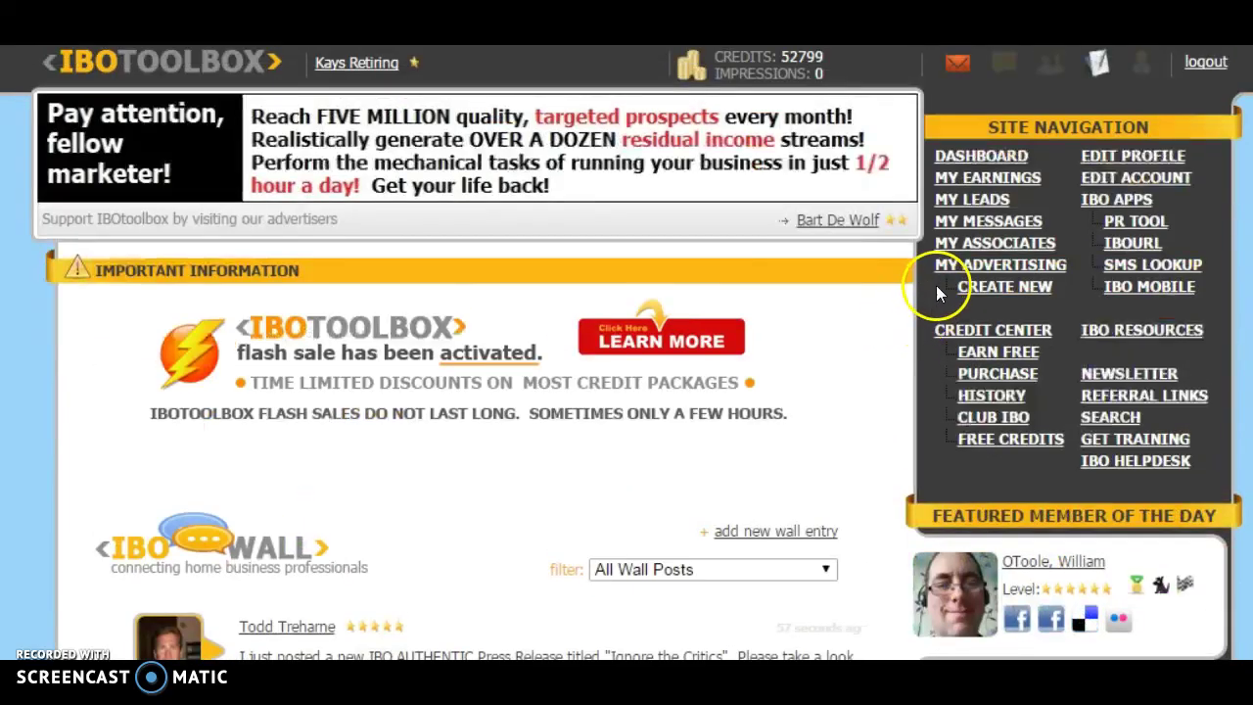
Step: Start a new text ad named bew1 with the title "Work from home with me" and the text "this makes people money"
left_click(967, 292)
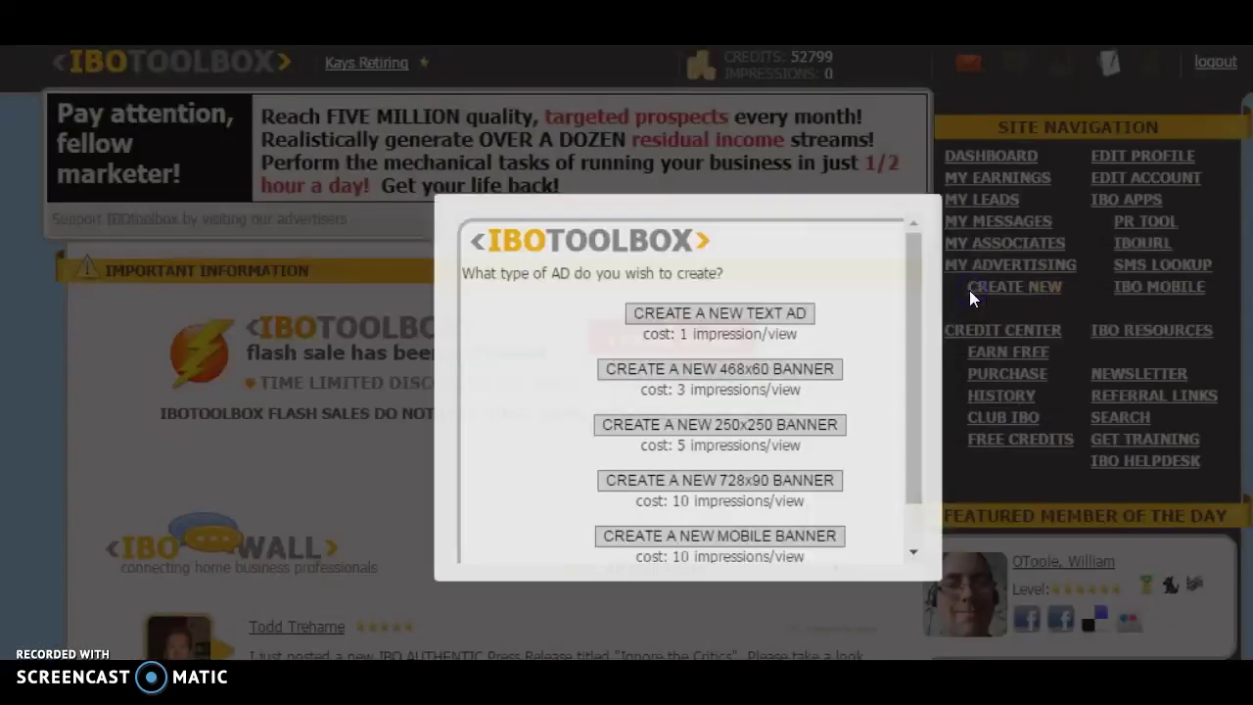
left_click(649, 299)
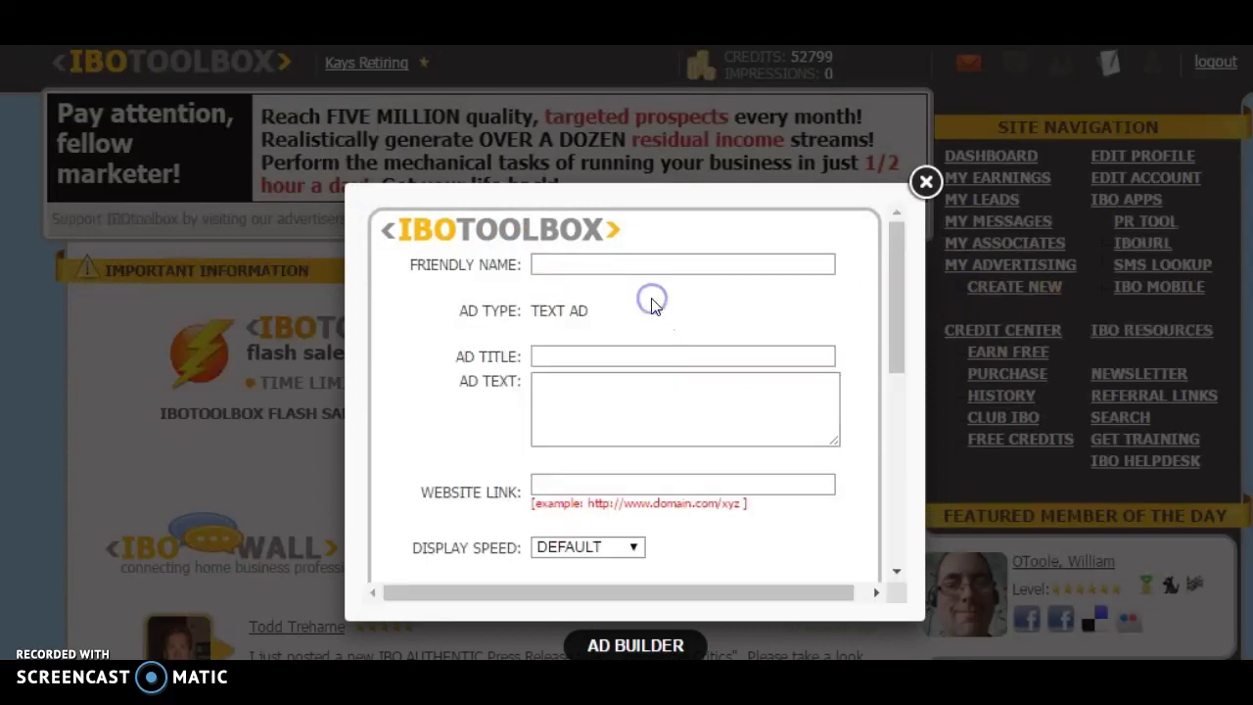
left_click(546, 144)
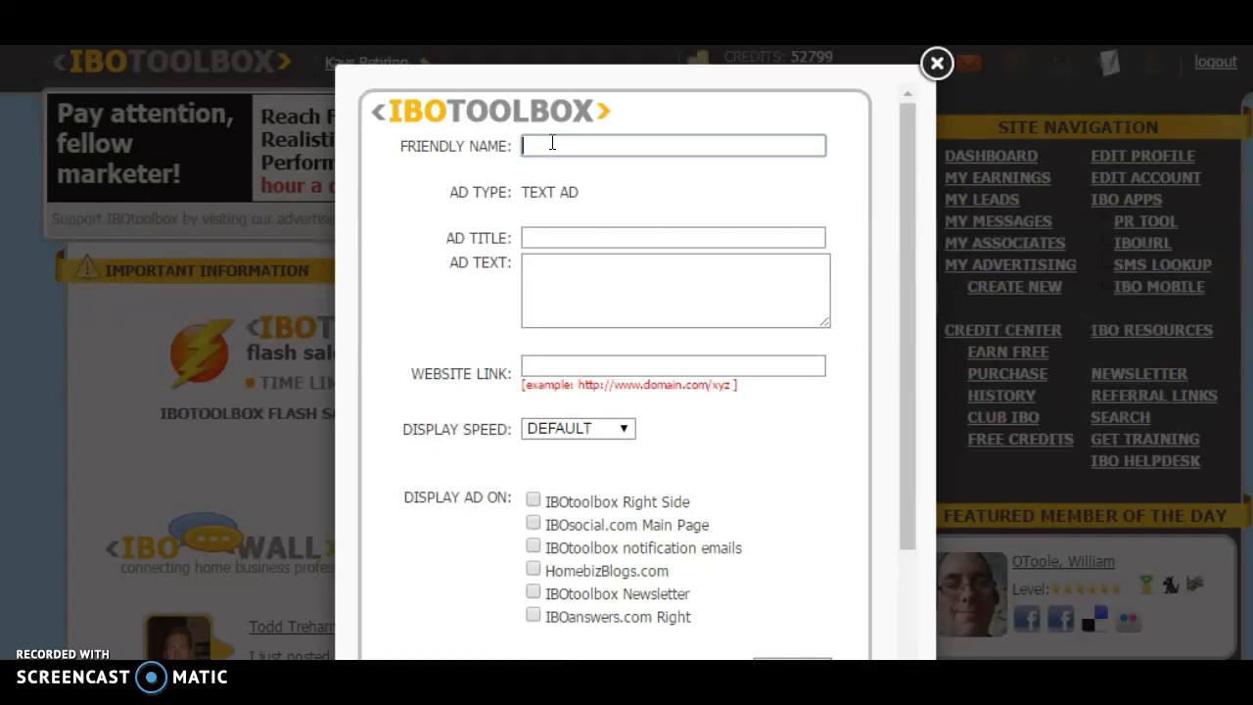
type("bew")
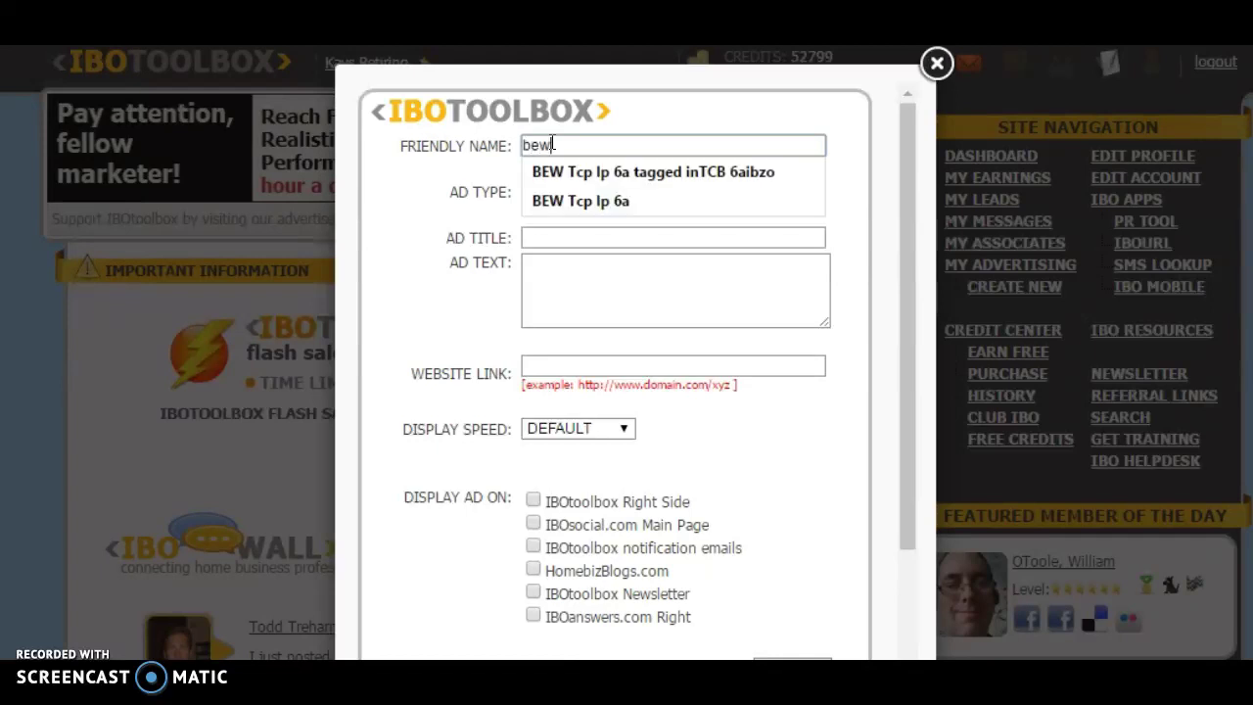
type("1")
left_click(550, 240)
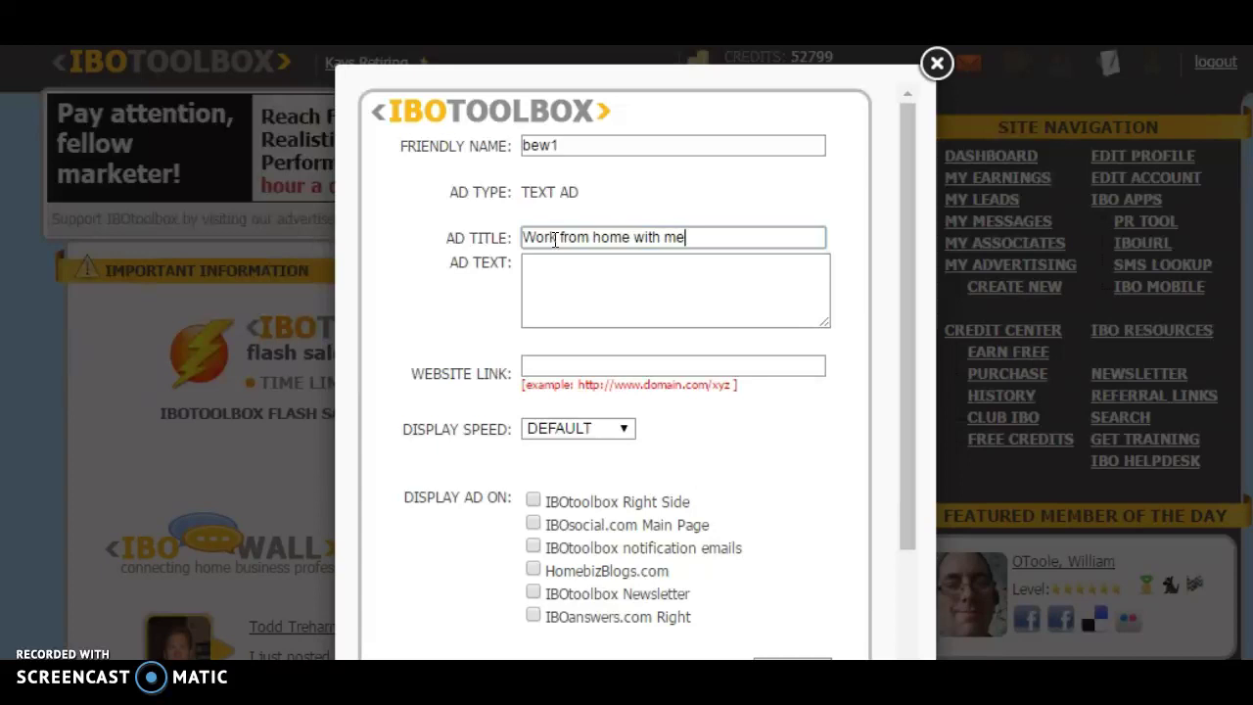
left_click(591, 286)
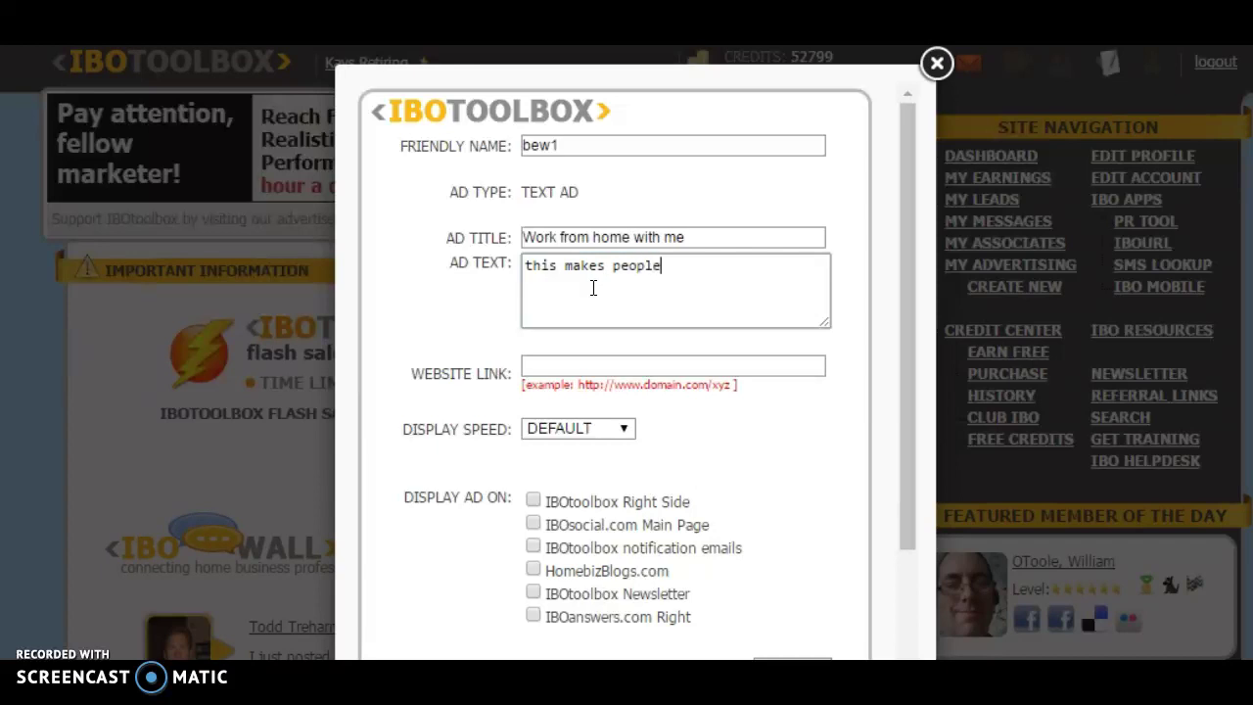
left_click(554, 366)
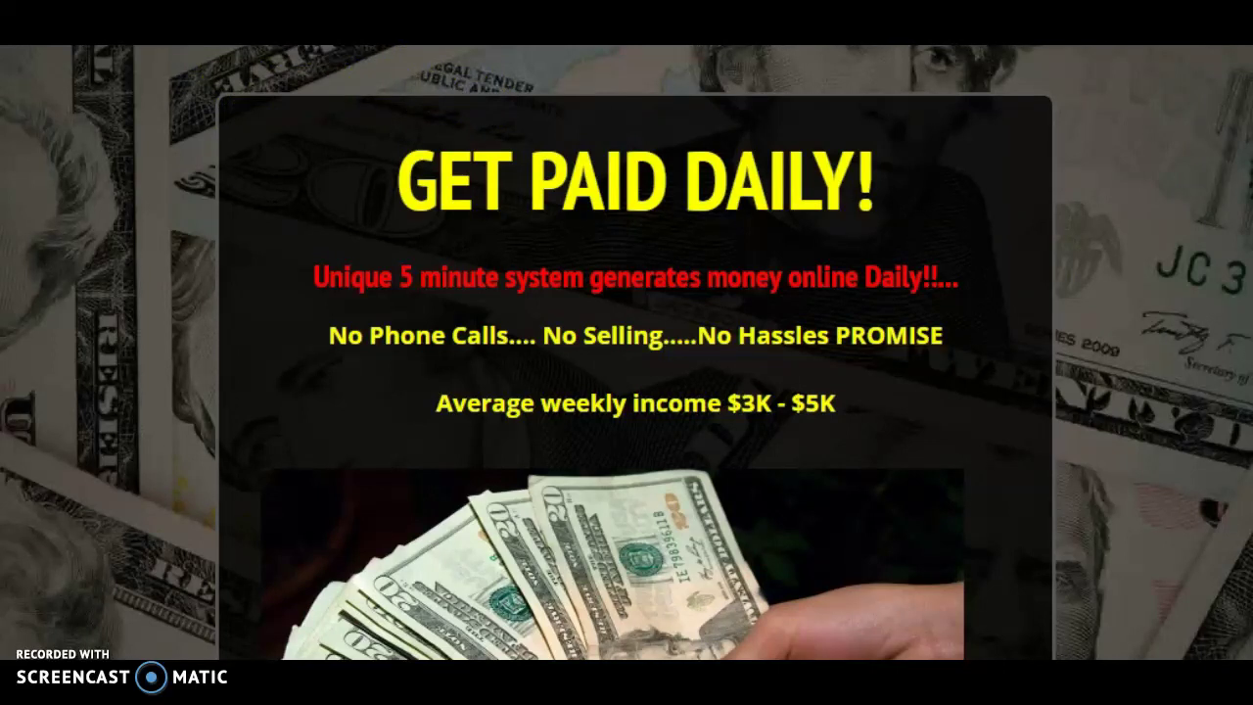
right_click(119, 4)
left_click(180, 78)
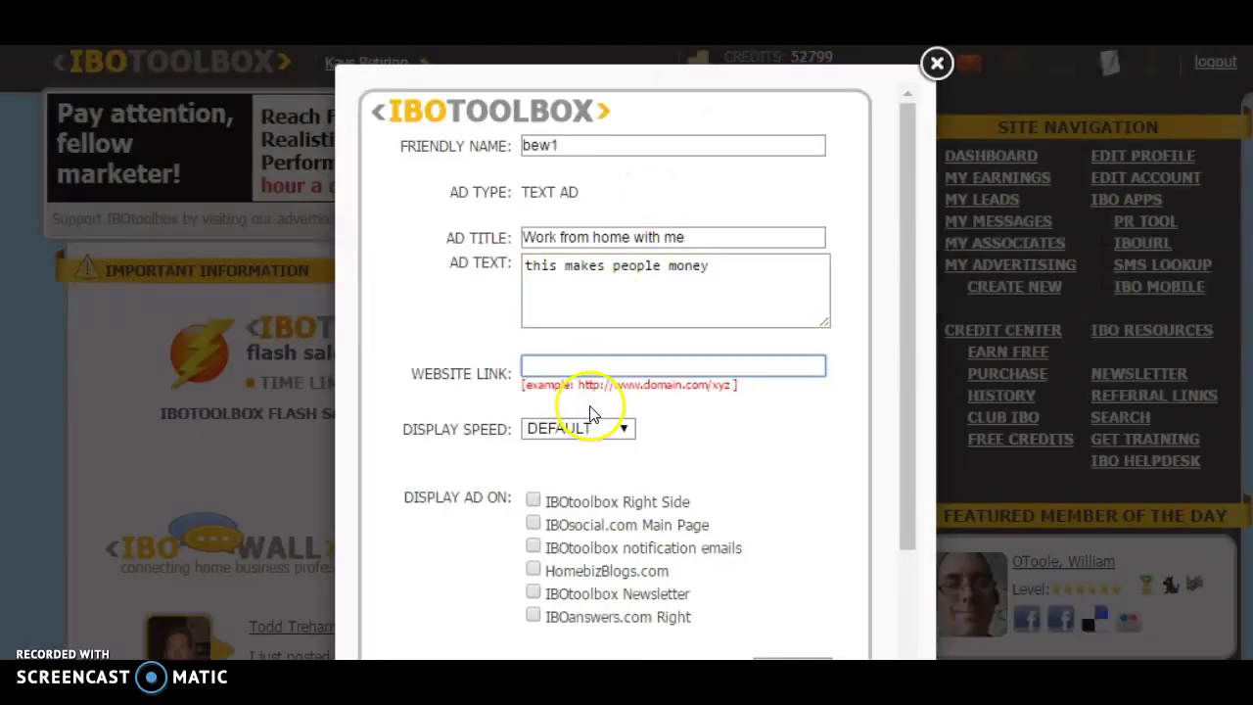
left_click(587, 364)
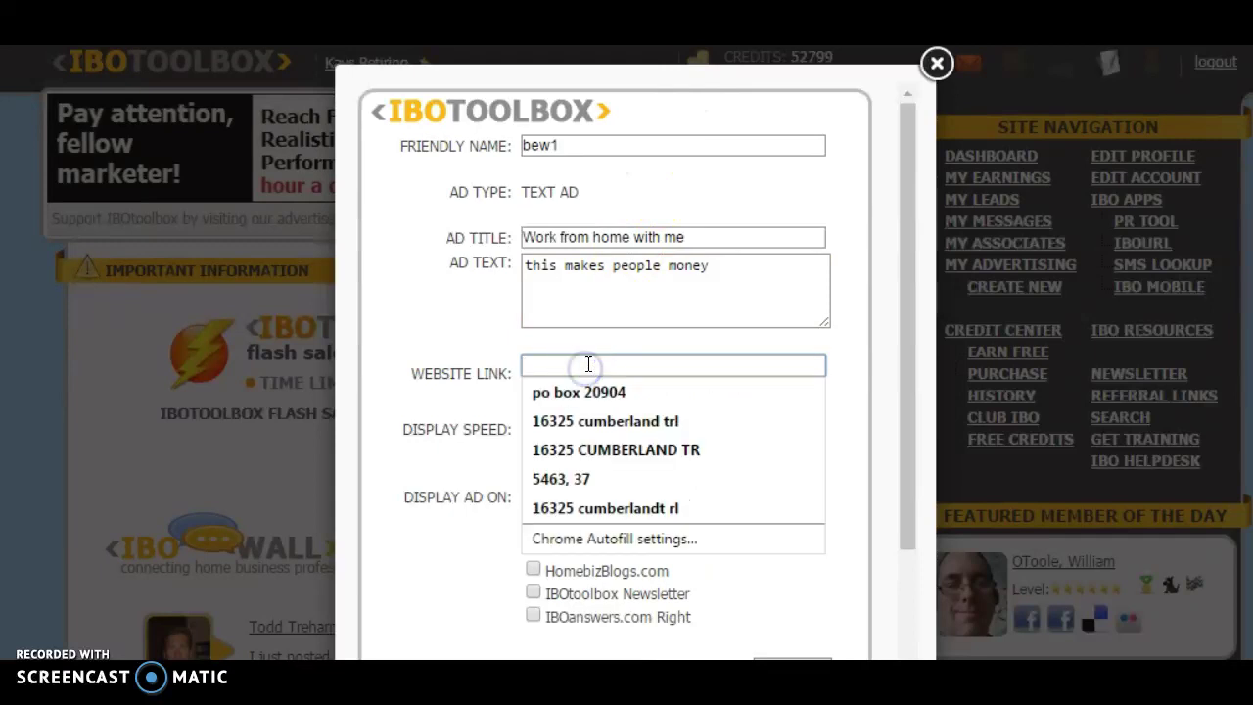
type("v")
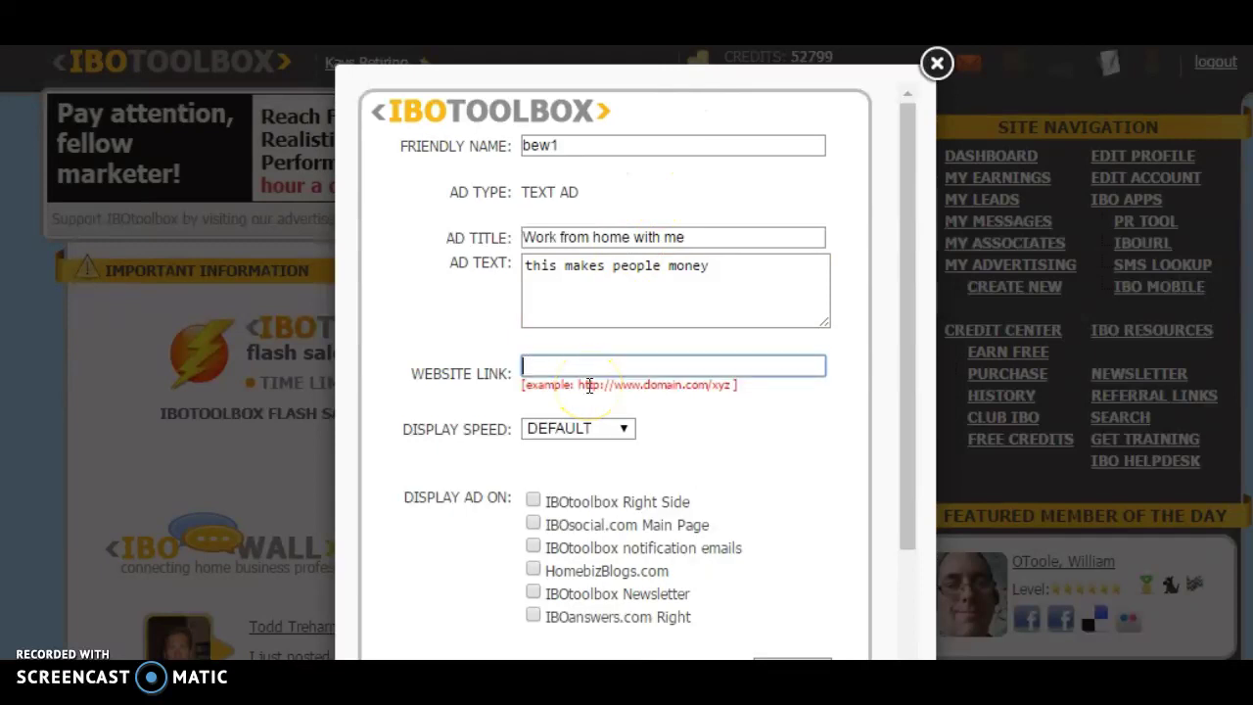
key("ctrl+v")
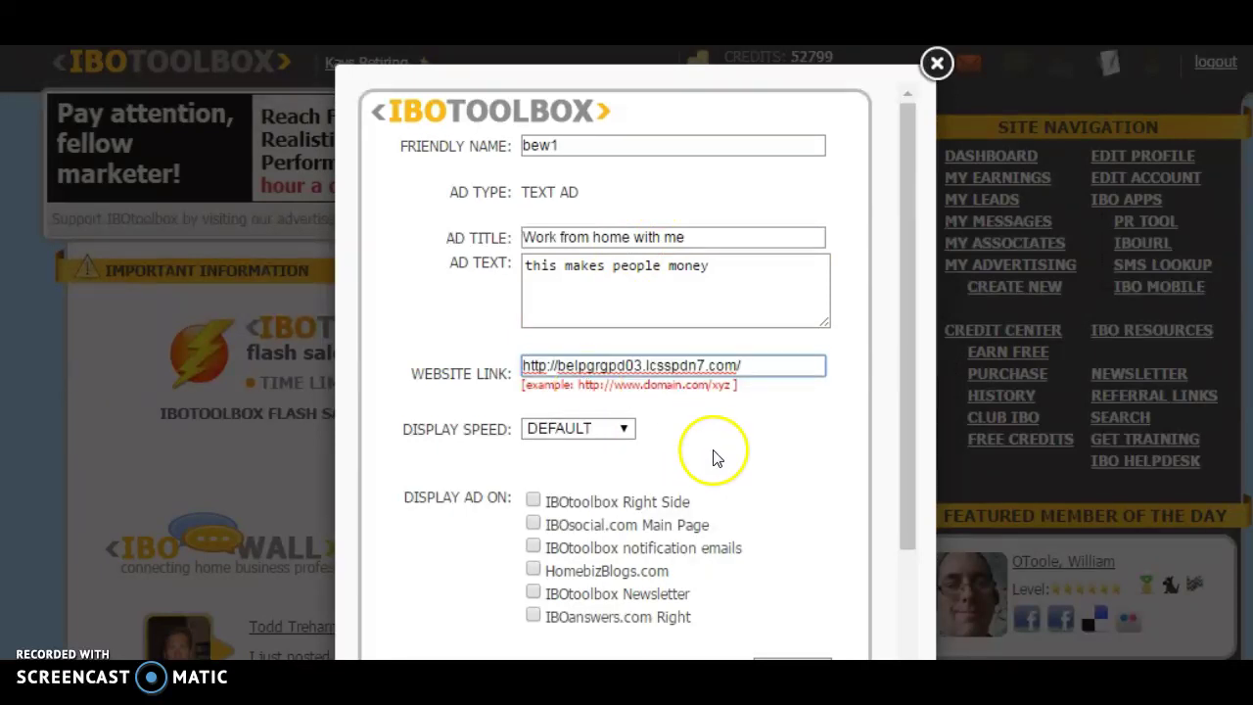
Step: Set the ad's display speed to FAST, display it on IBOtoolbox Right Side, and save the ad
left_click(624, 433)
left_click(592, 450)
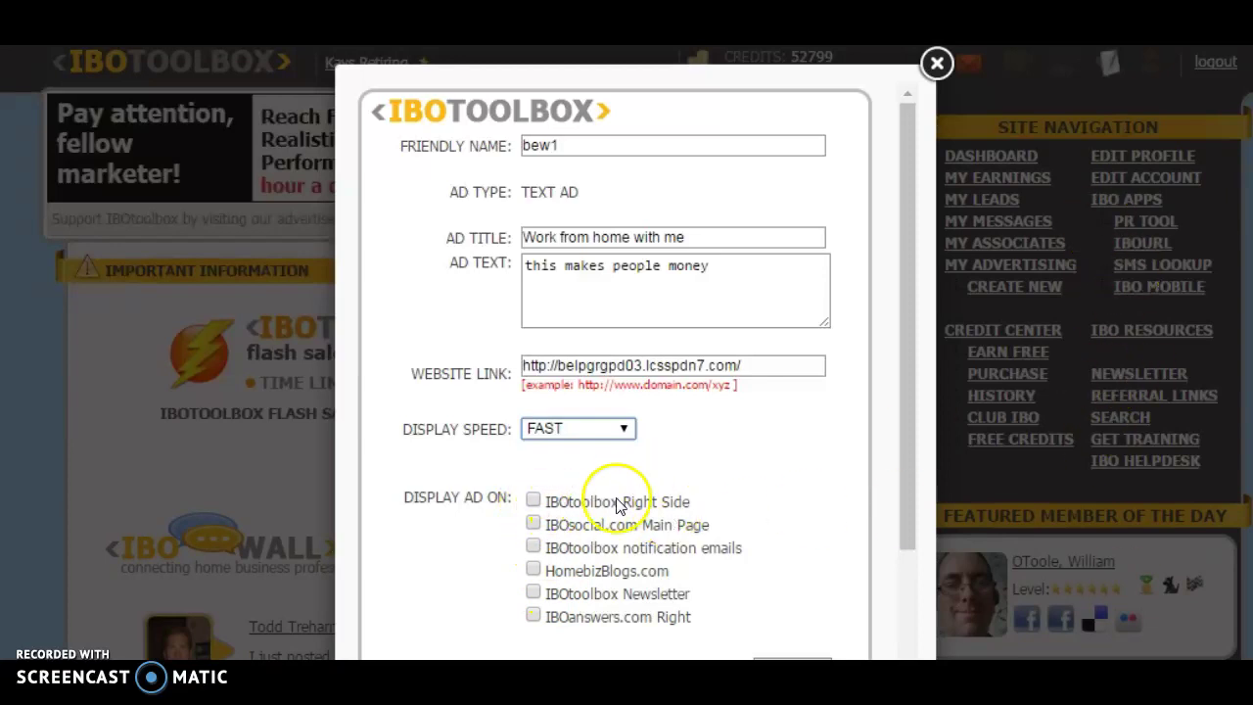
left_click(534, 500)
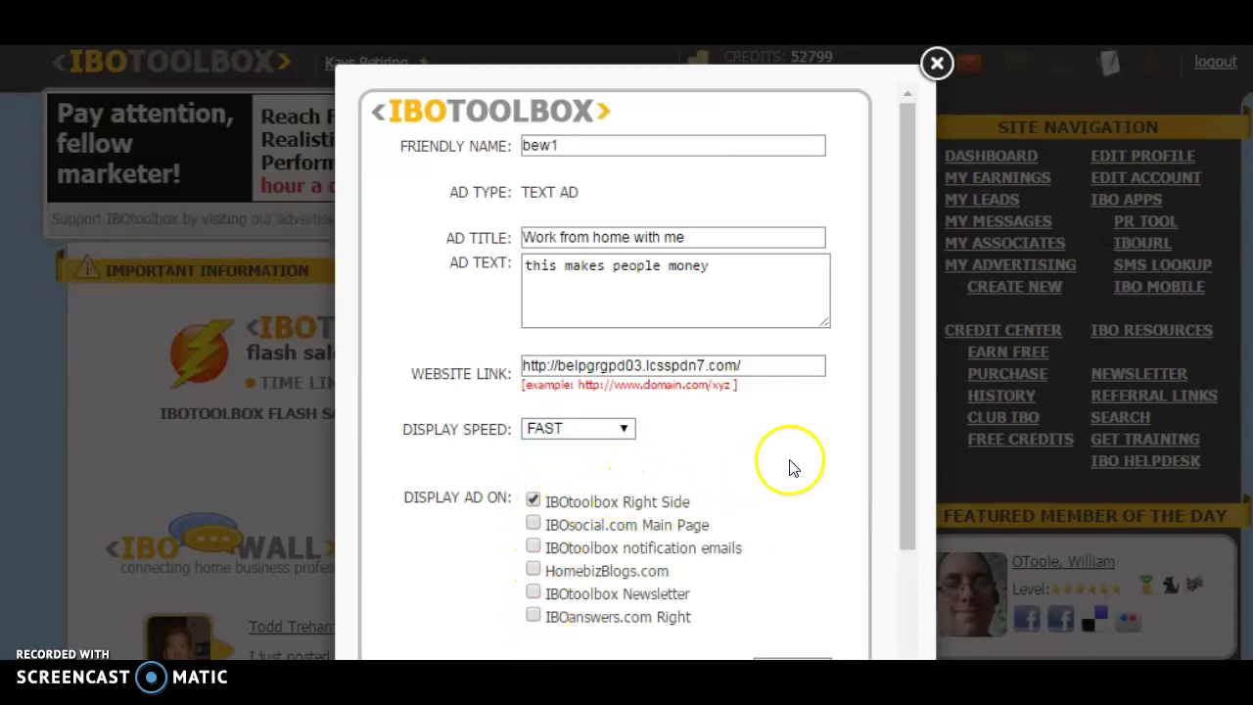
scroll(778, 475, "down", 2)
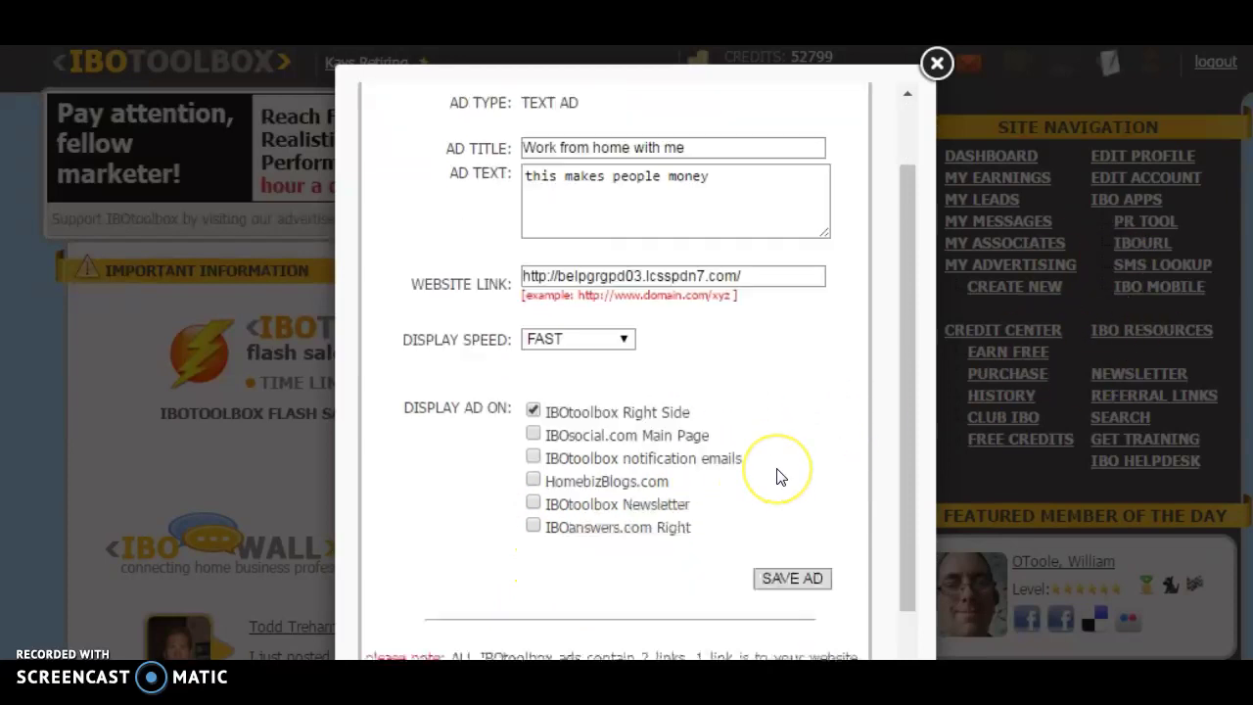
left_click(783, 455)
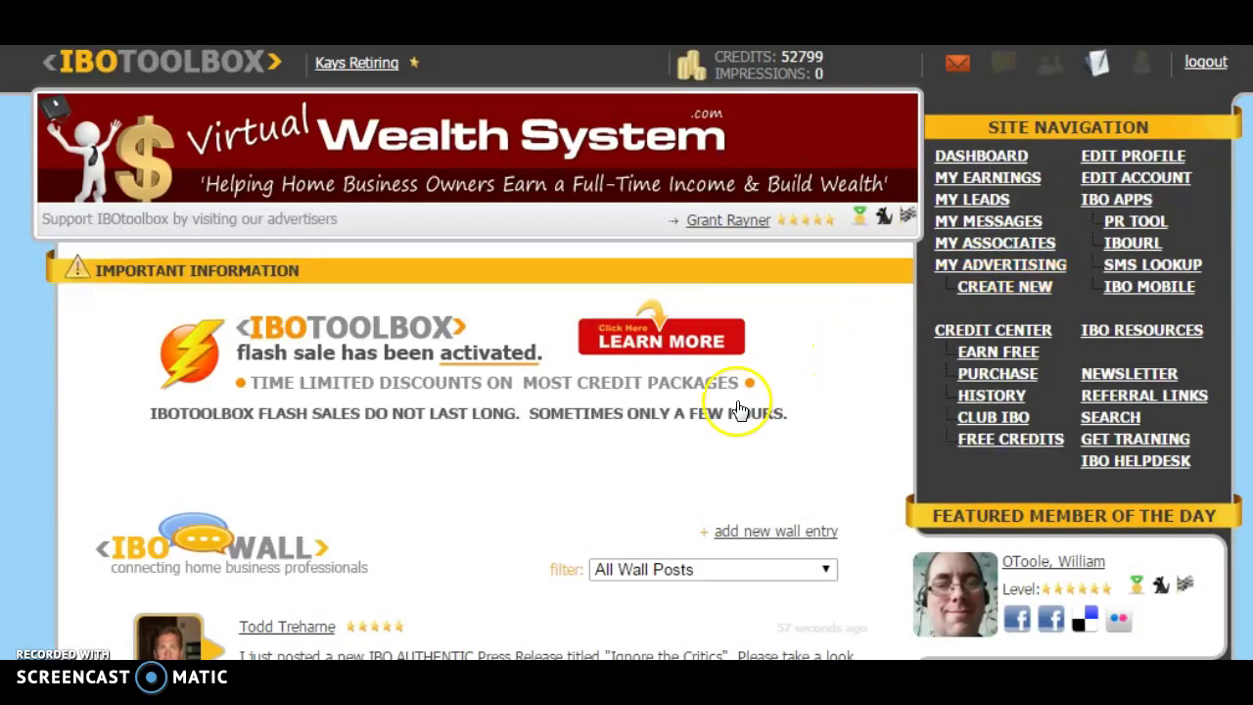
Step: Check the bew1 ad's entry in My Advertising along with the credits and impressions monitor
scroll(698, 307, "down", 5)
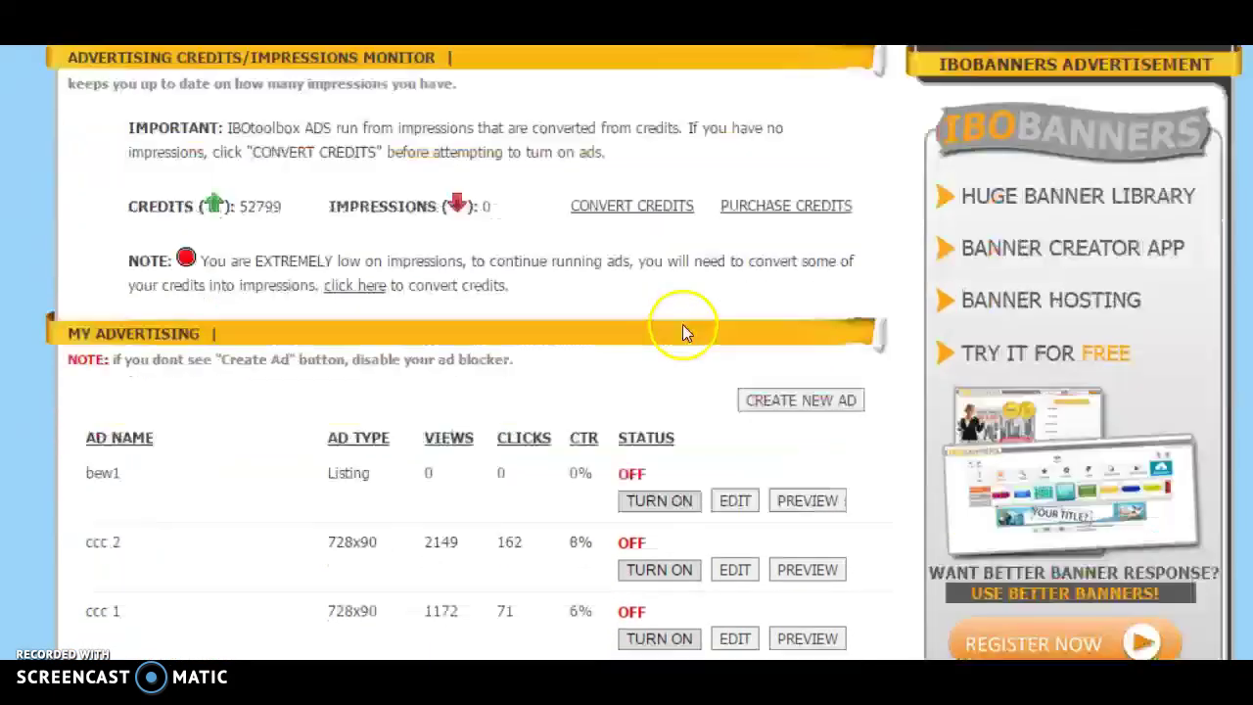
scroll(682, 324, "down", 2)
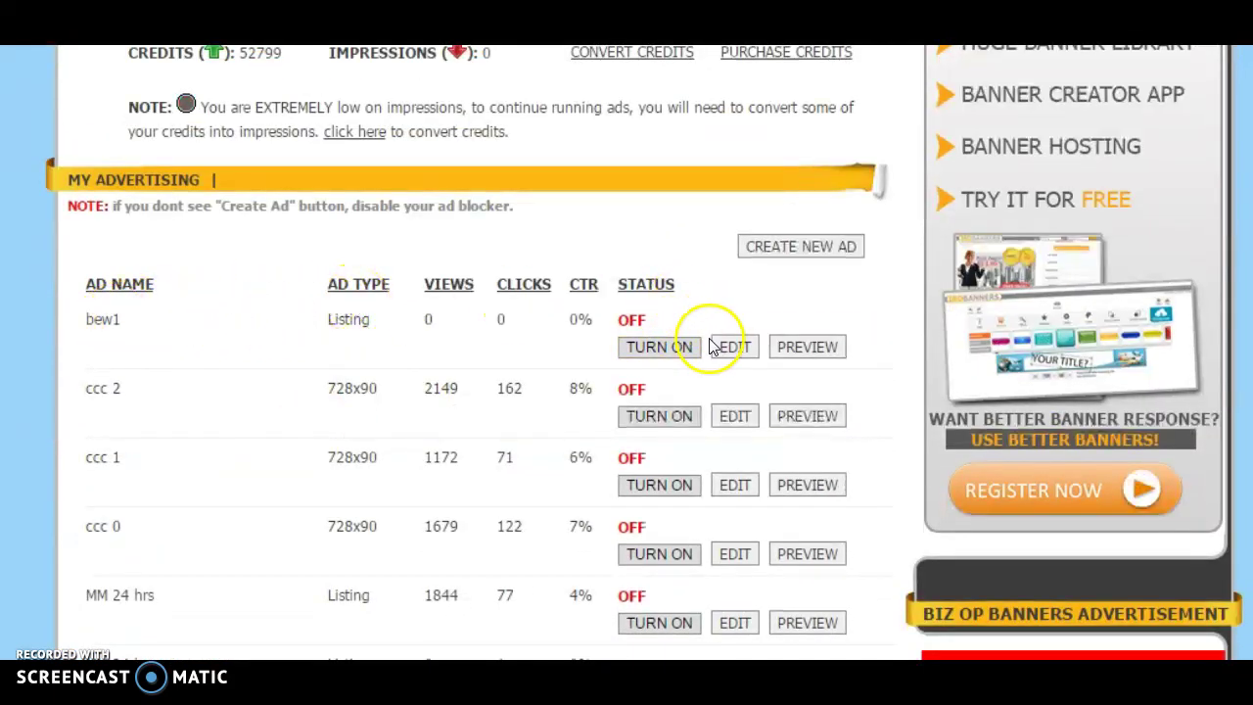
scroll(708, 340, "up", 1)
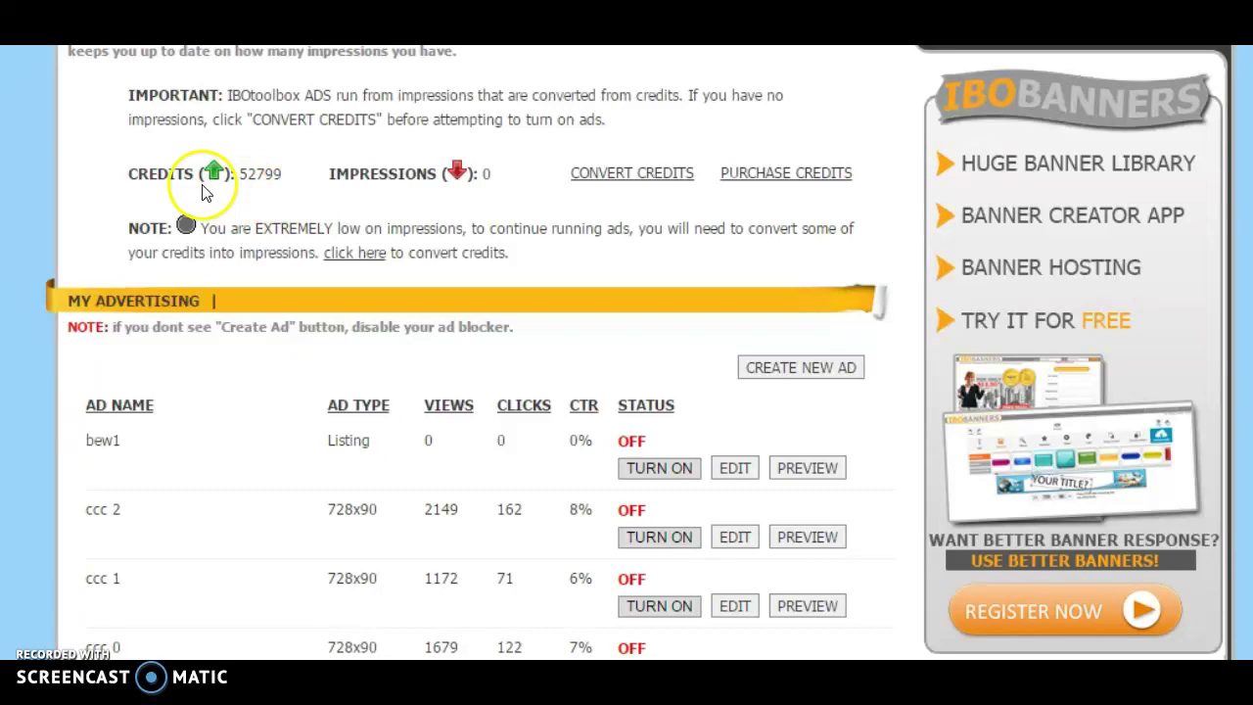
Step: Convert 100 credits into impressions in the Convert Credits to Impressions section
left_click(619, 174)
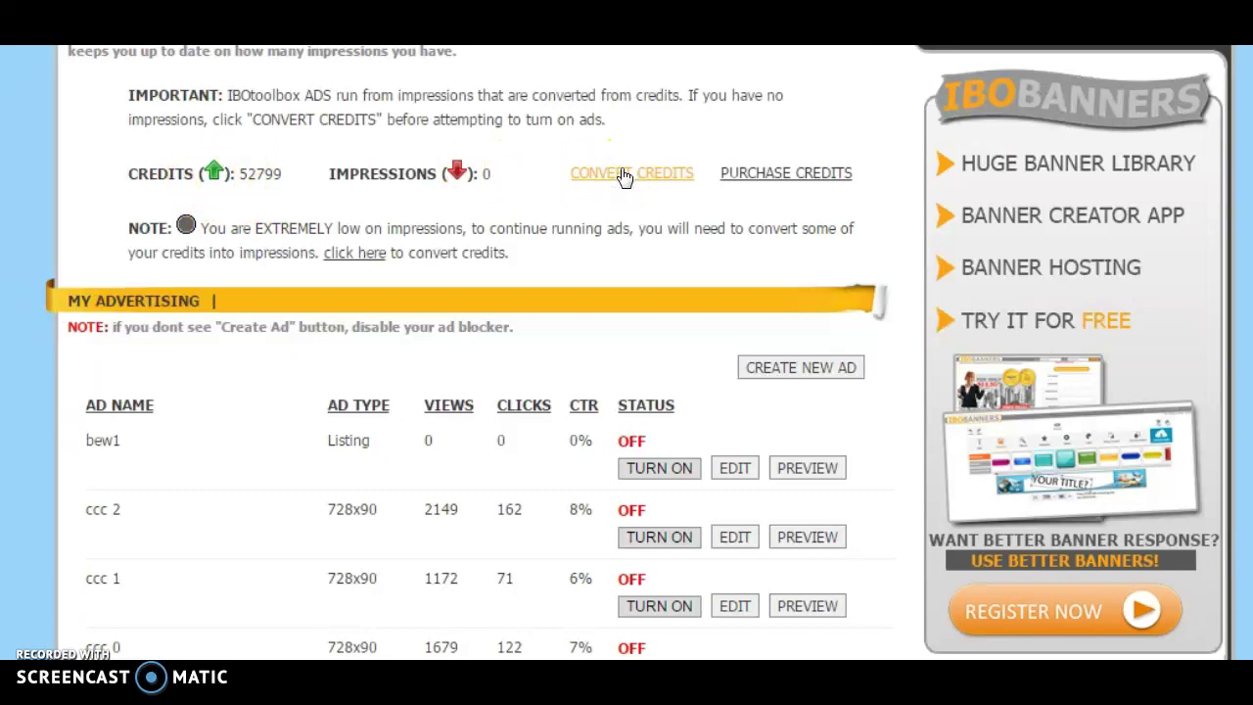
scroll(571, 304, "down", 1)
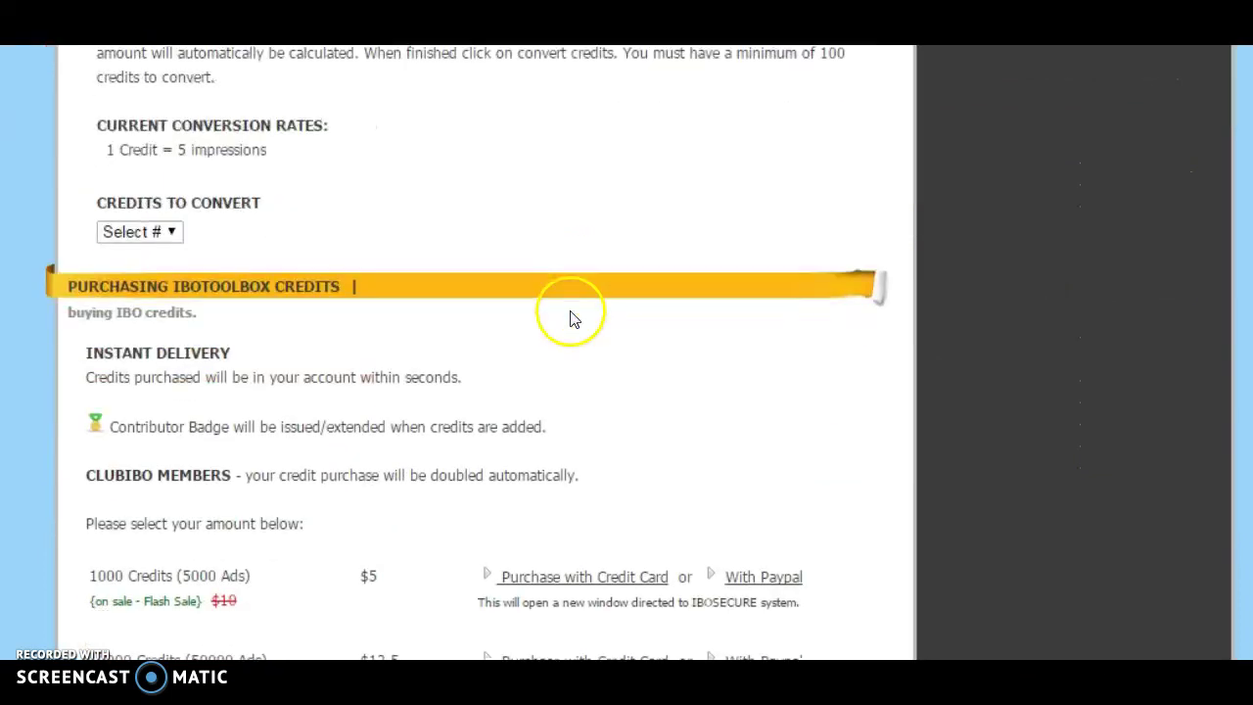
scroll(571, 291, "up", 1)
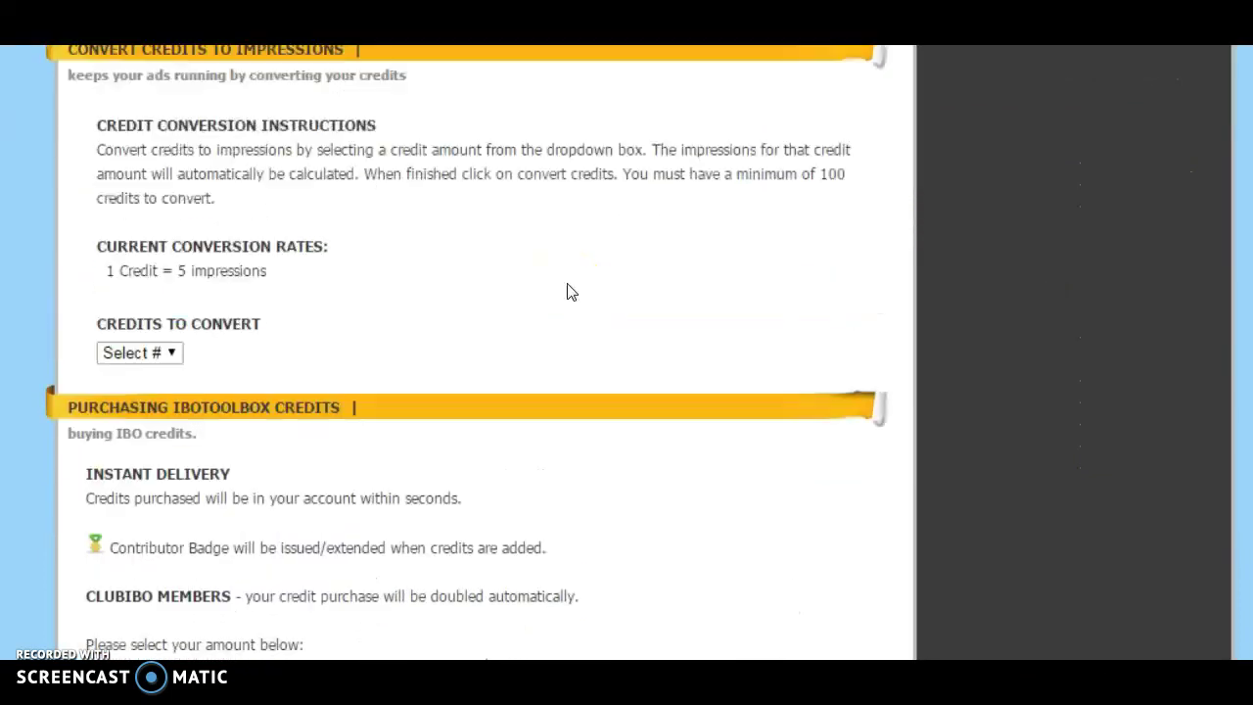
scroll(567, 288, "up", 2)
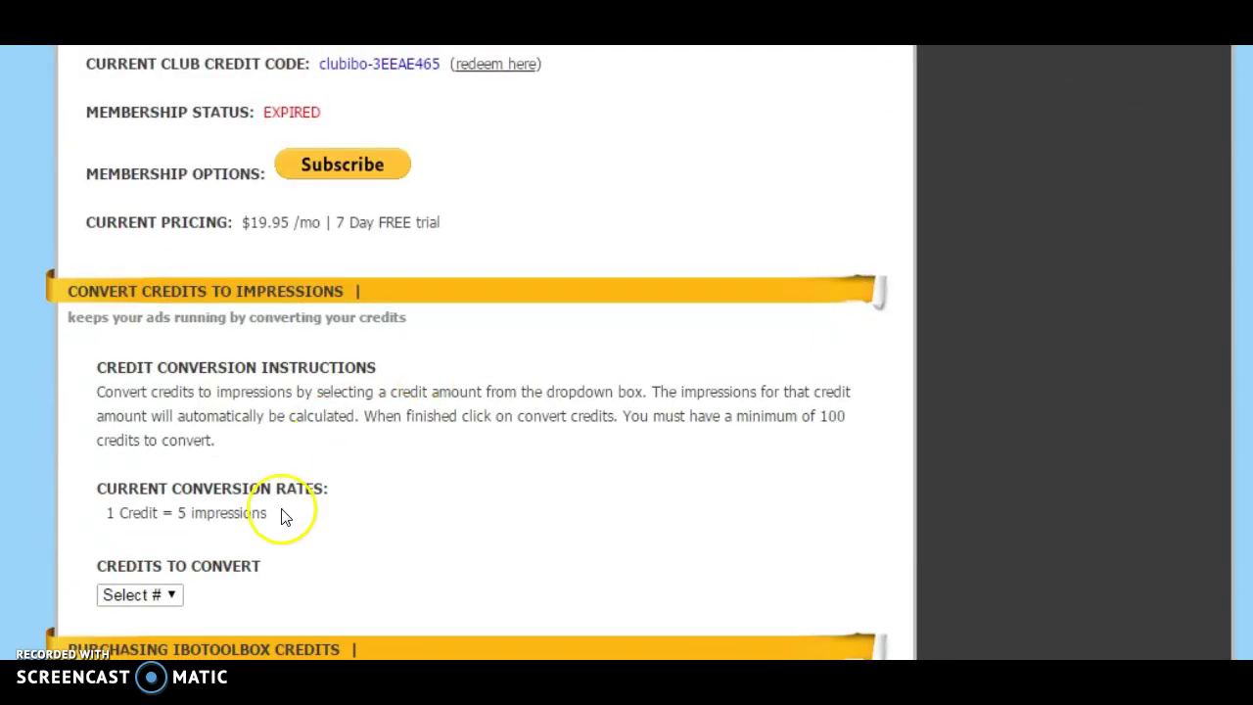
left_click(174, 595)
scroll(303, 567, "down", 1)
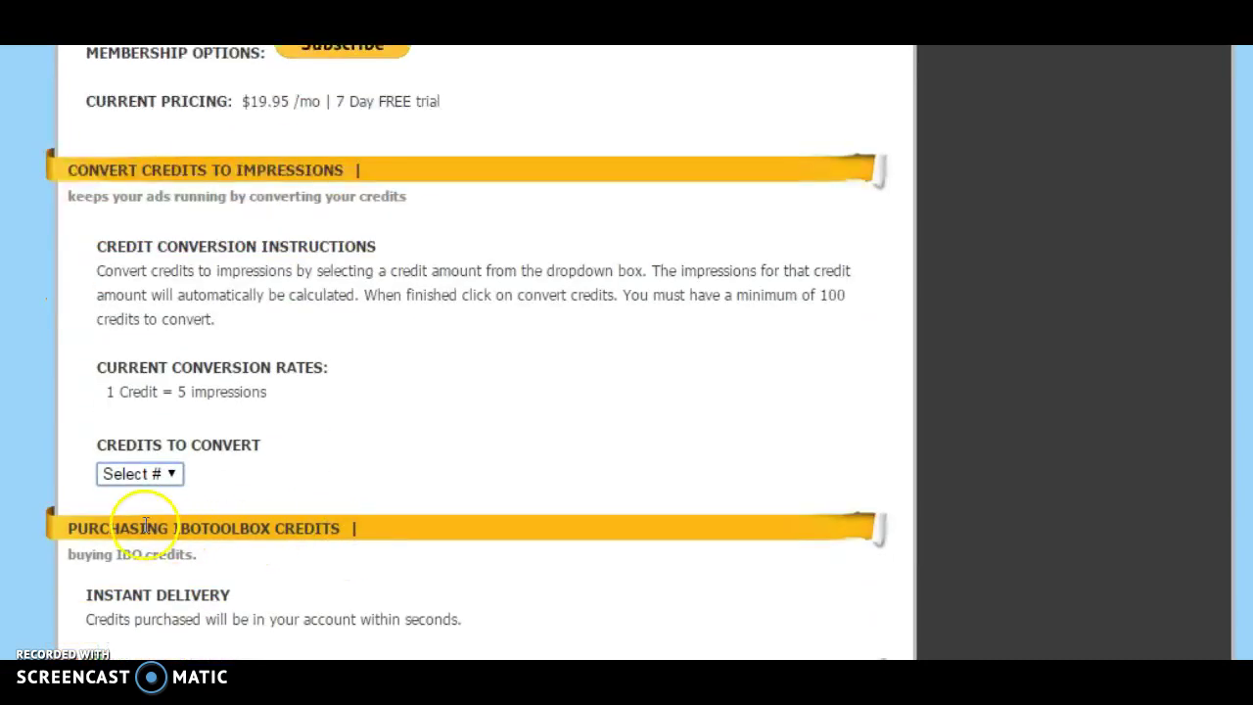
left_click(168, 477)
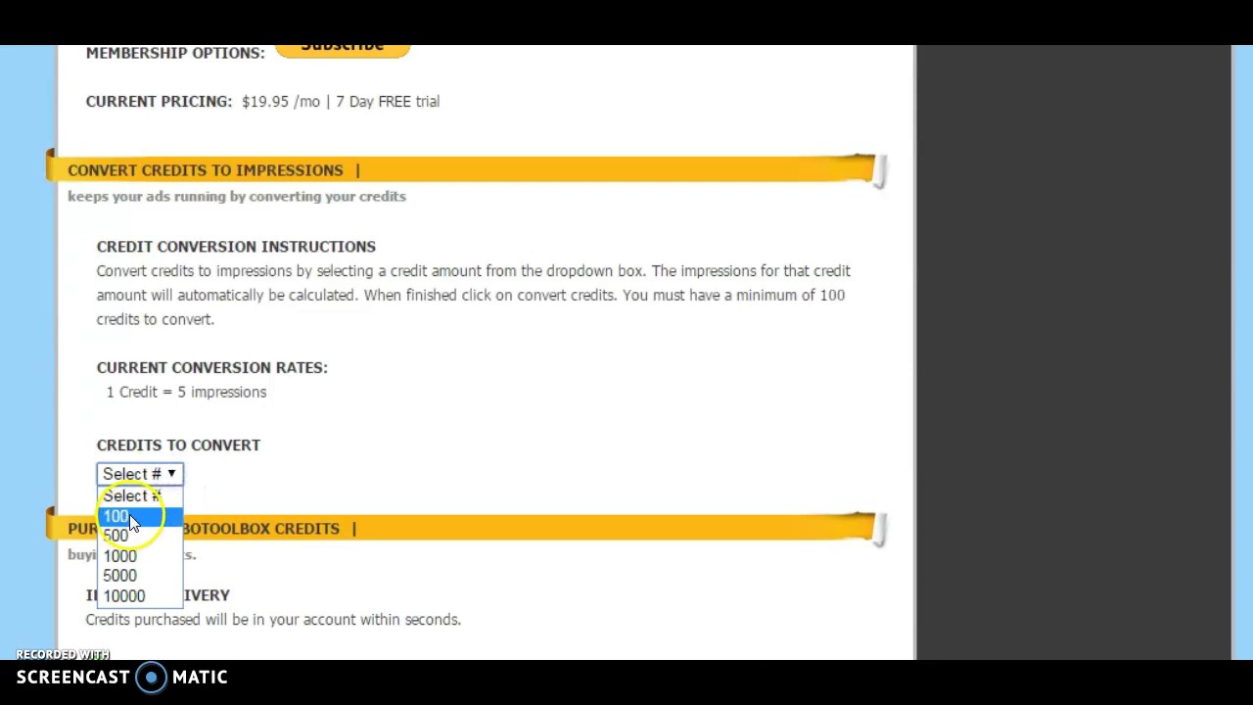
left_click(130, 516)
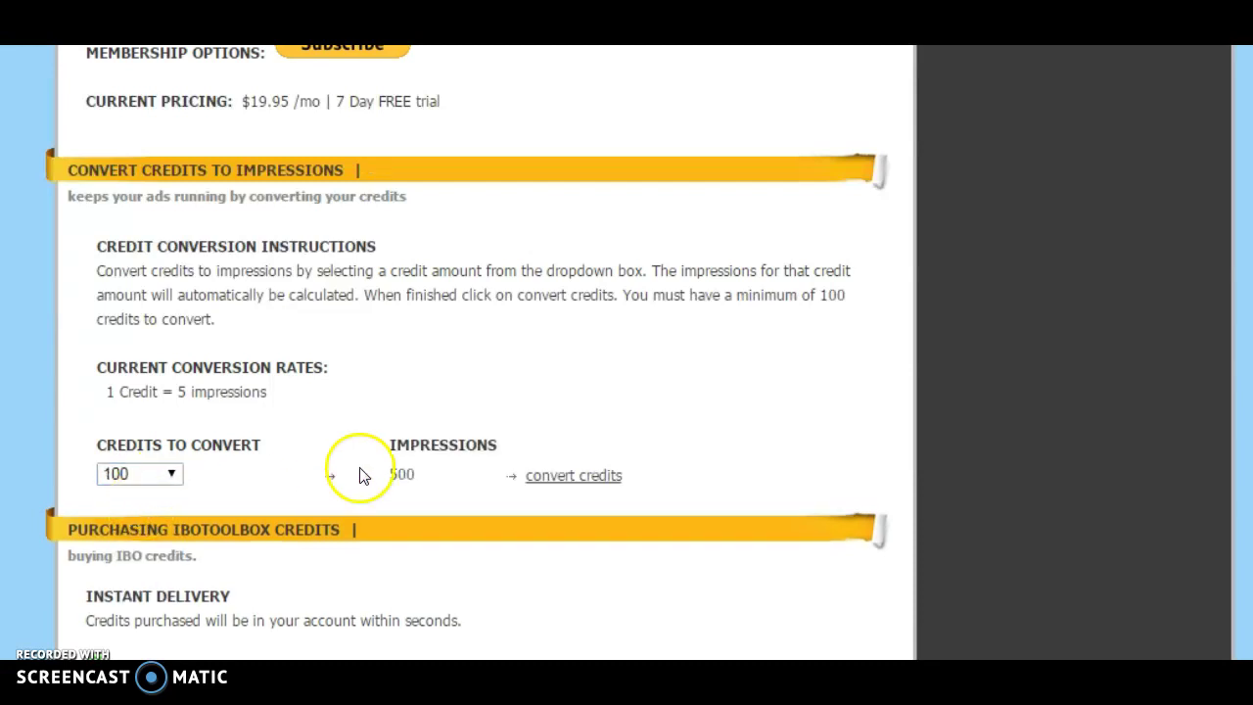
left_click(569, 479)
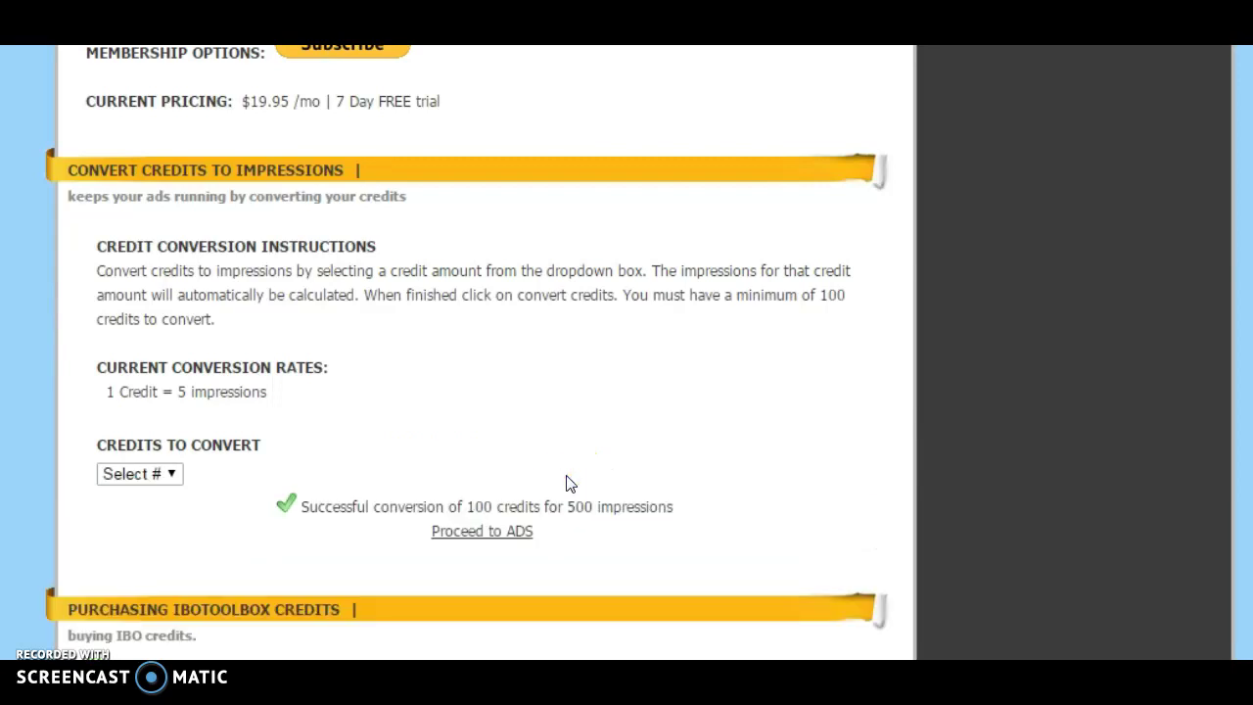
Step: Proceed to the advertising list and turn on the bew1 ad
left_click(469, 537)
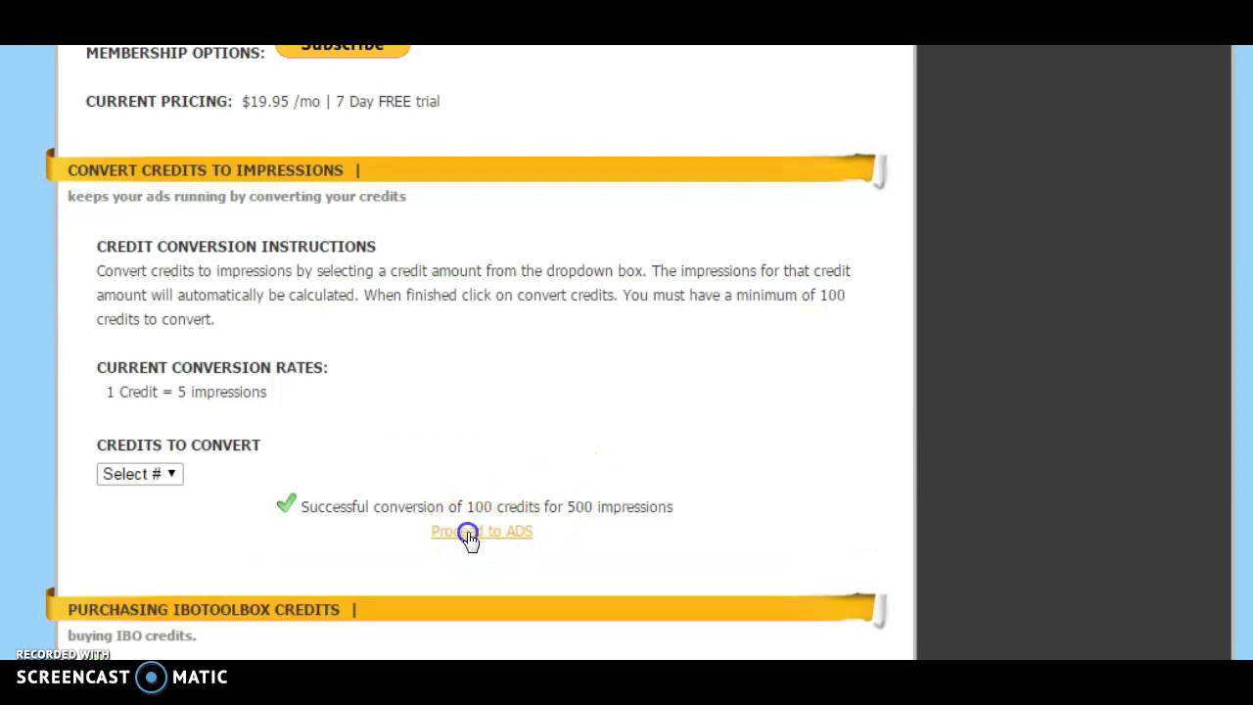
left_click(481, 530)
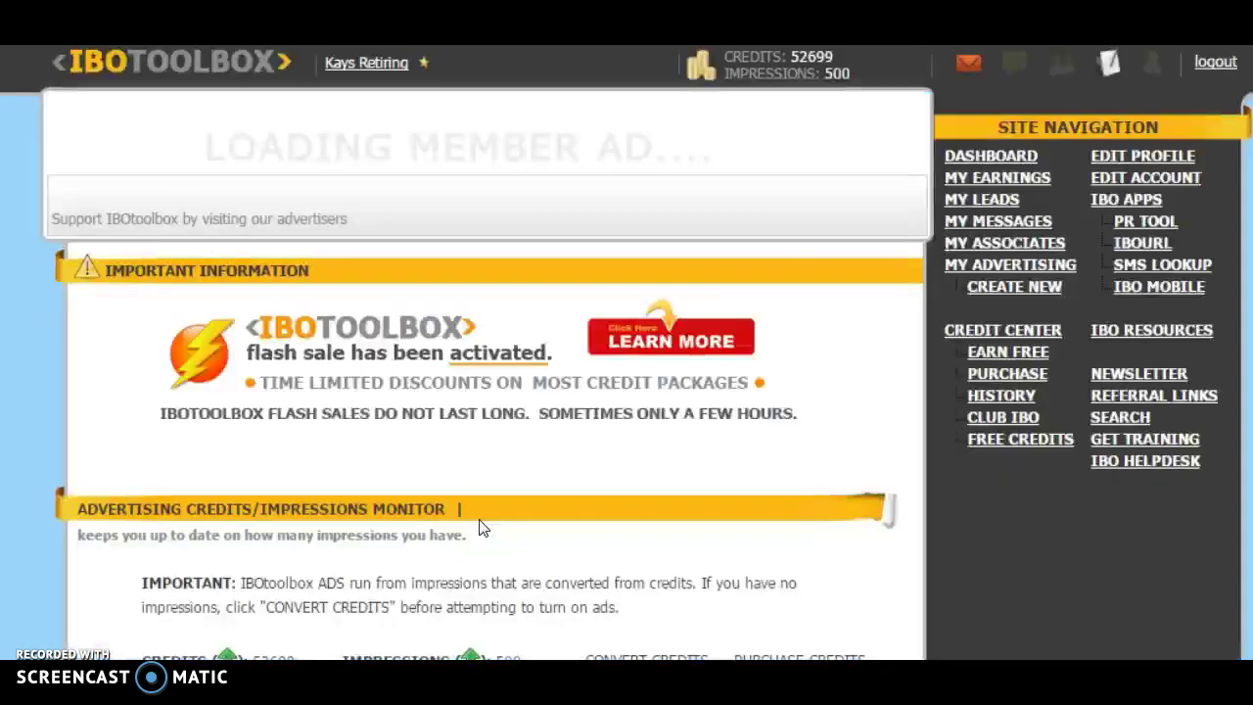
scroll(482, 511, "down", 3)
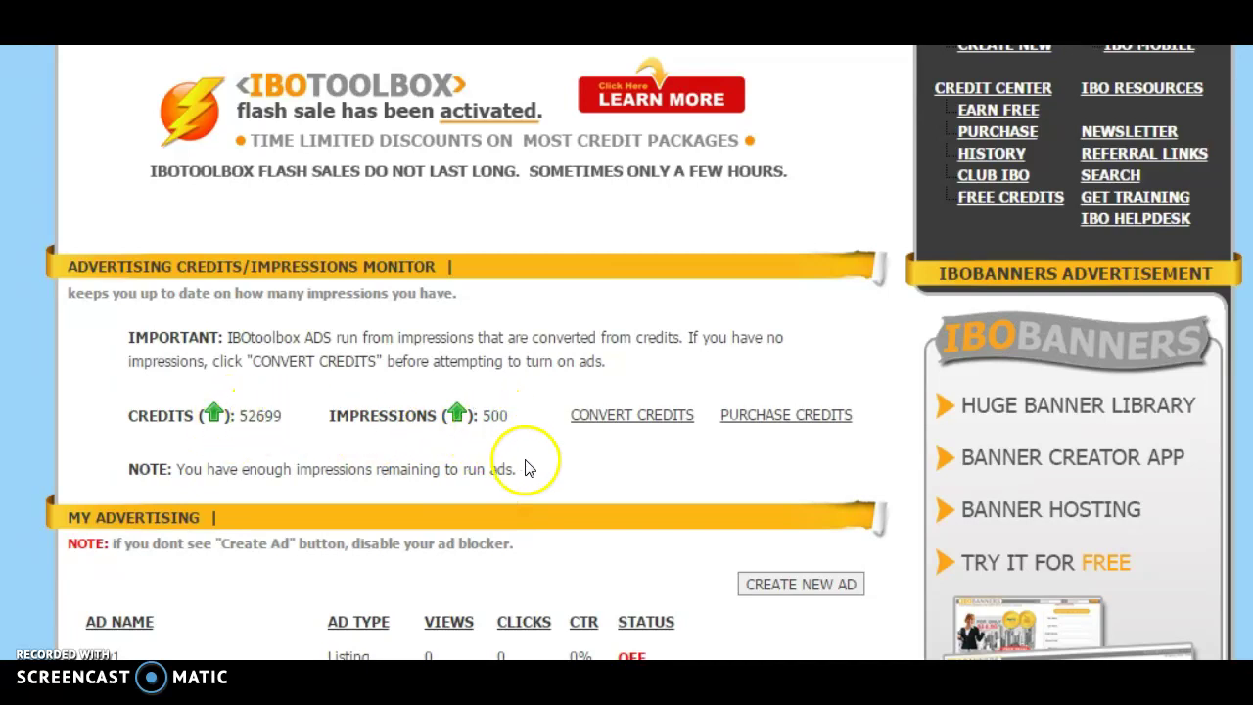
scroll(534, 468, "down", 2)
scroll(621, 489, "down", 2)
left_click(649, 443)
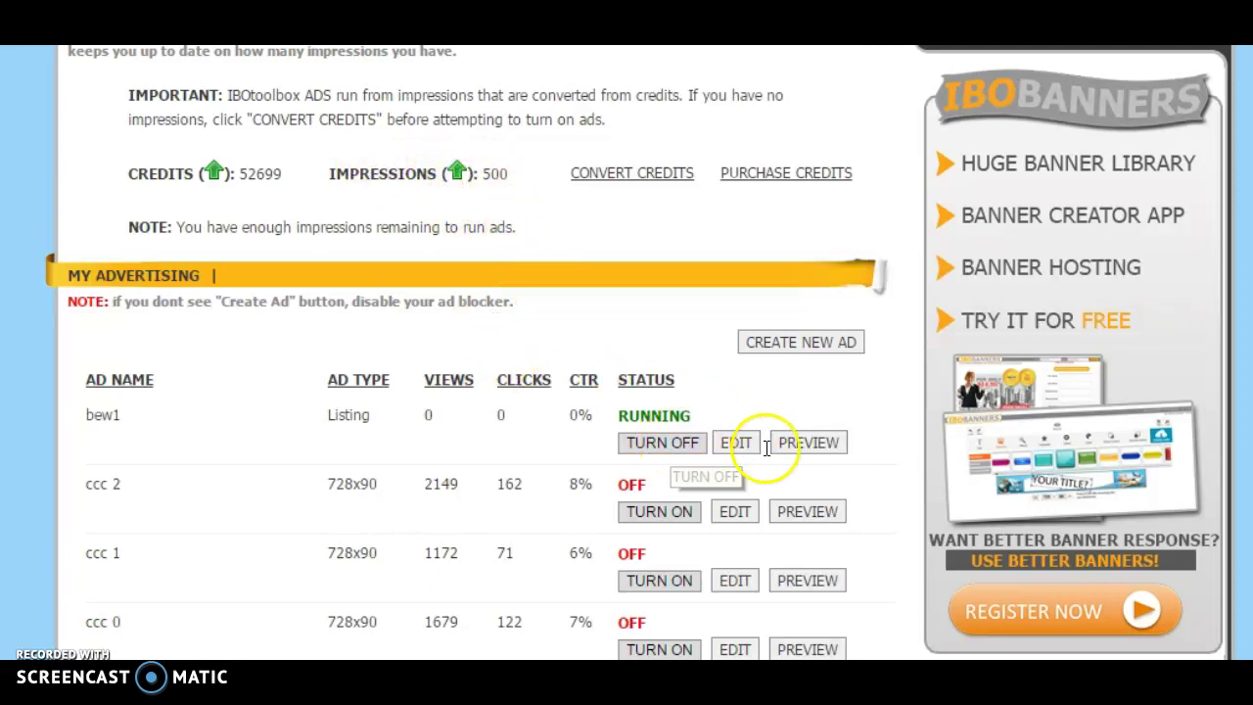
Step: Preview the bew1 text ad and the ccc 2 banner ad, closing each preview
left_click(808, 442)
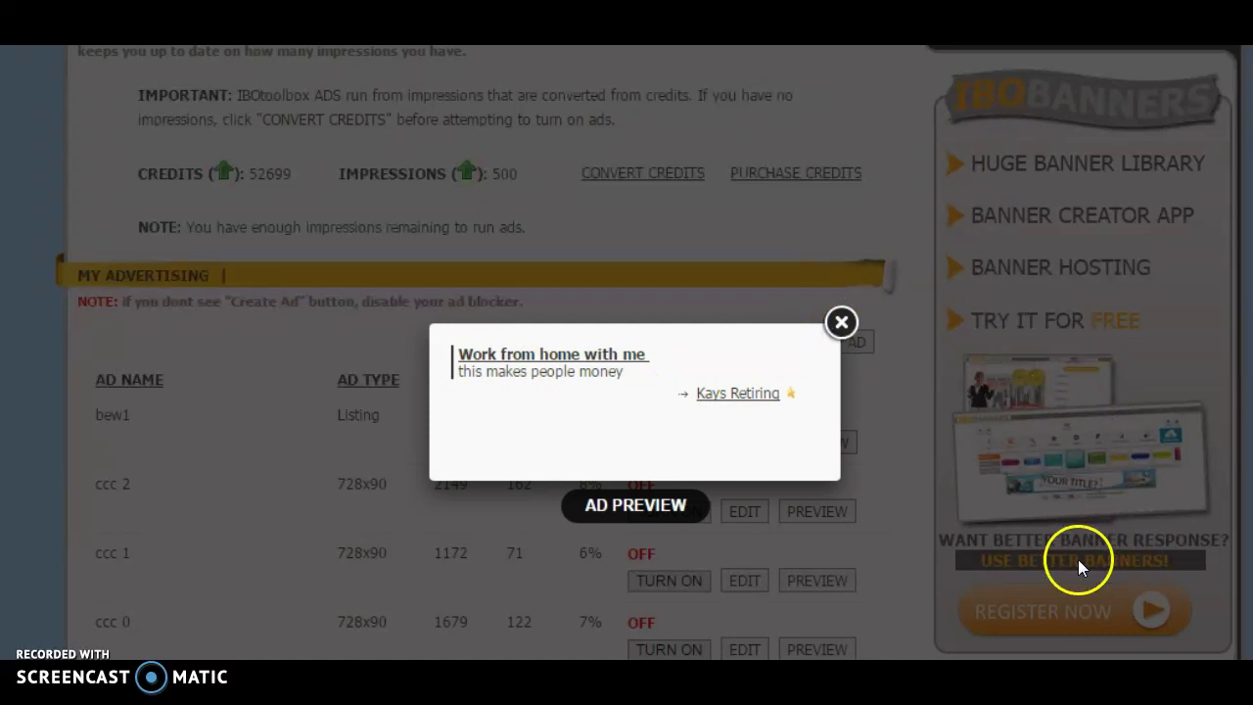
left_click(841, 322)
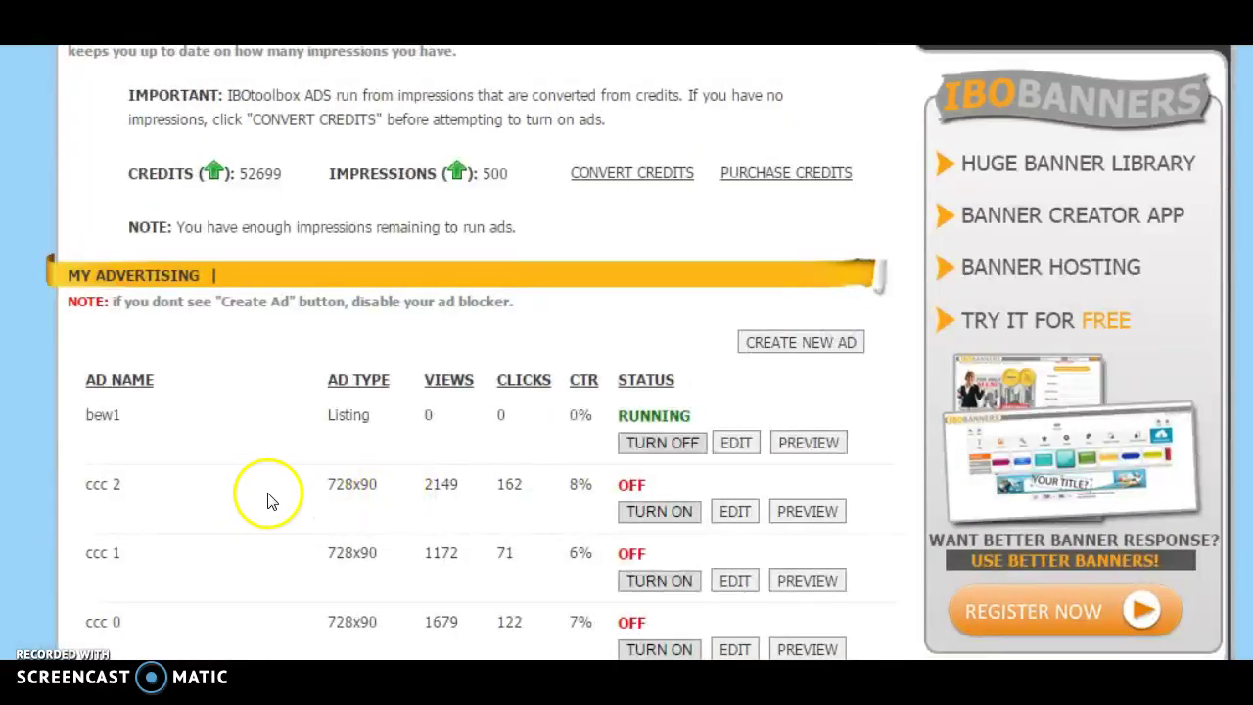
left_click(827, 514)
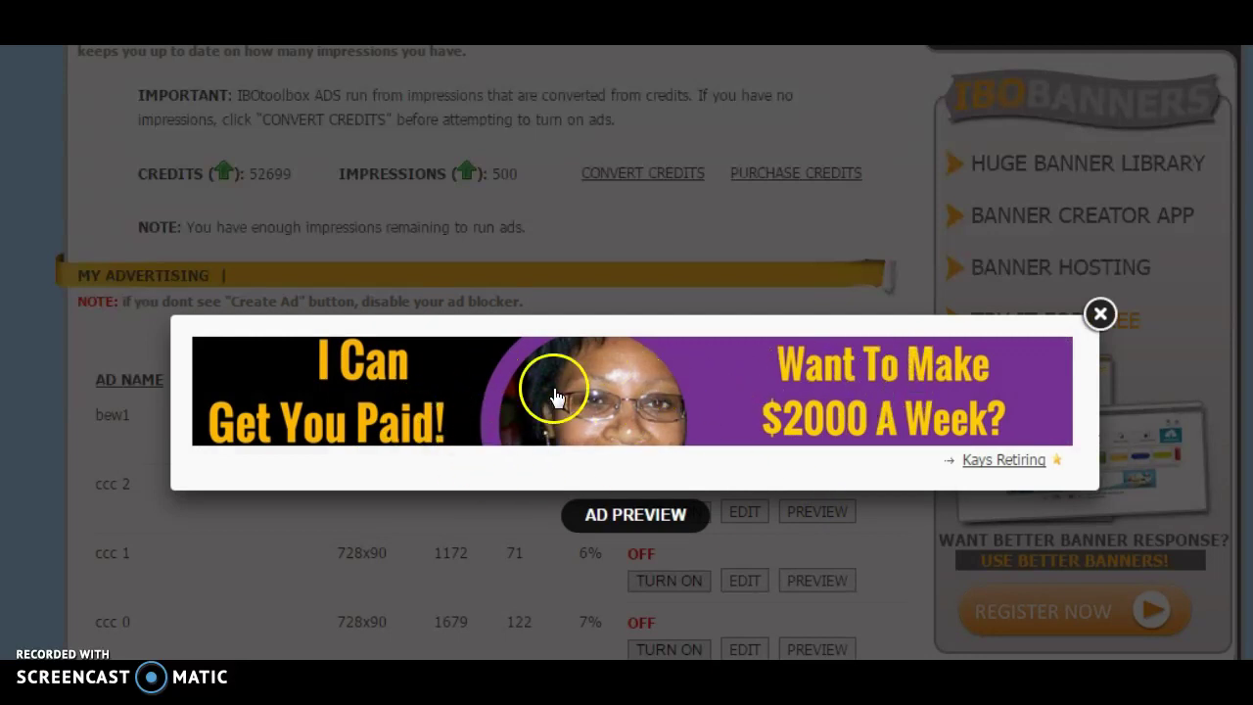
left_click(1100, 315)
Step: Examine the member banner area at the page head, the credits and impressions monitor, and the statistics and statuses of the listed ads
scroll(636, 327, "up", 5)
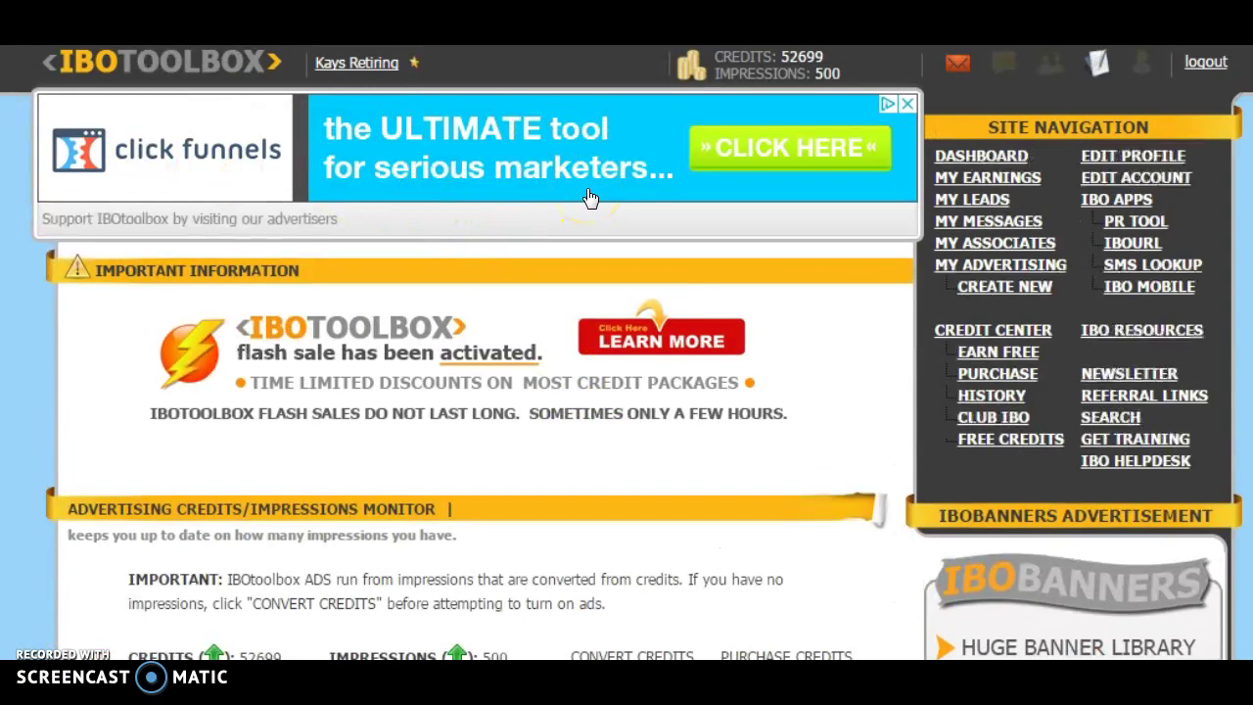
scroll(590, 198, "down", 1)
scroll(590, 199, "up", 1)
scroll(590, 198, "down", 1)
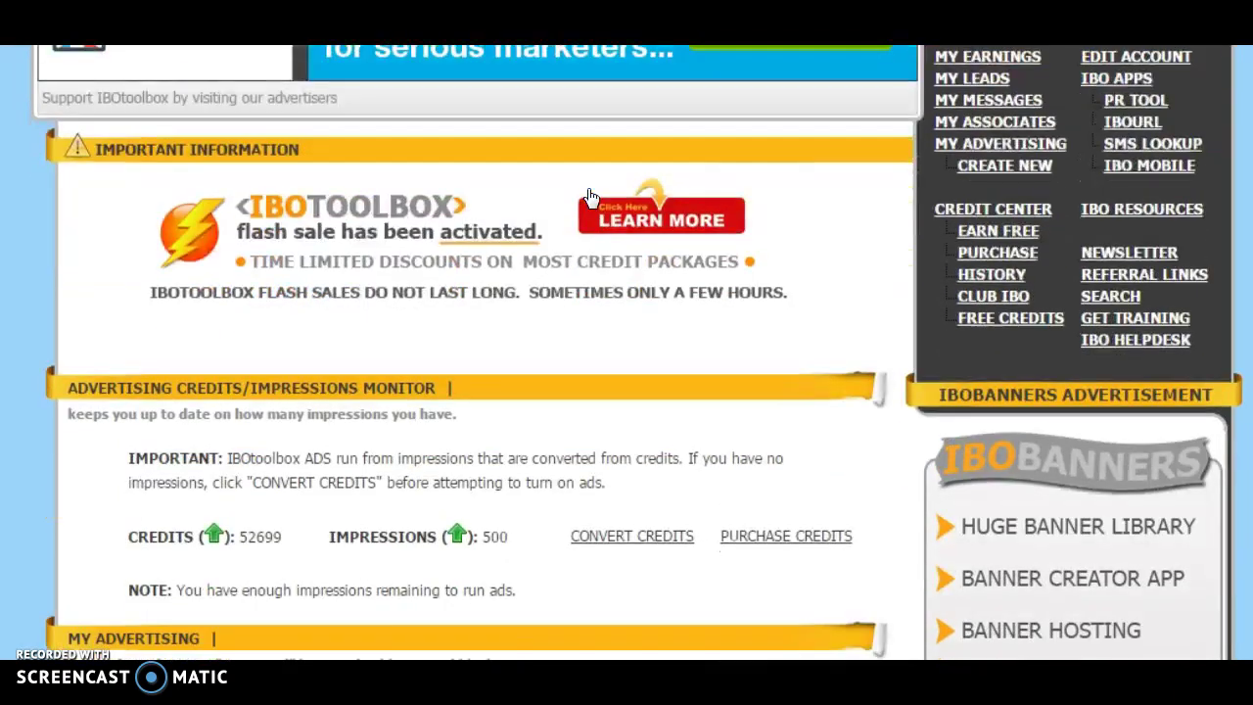
scroll(590, 198, "down", 2)
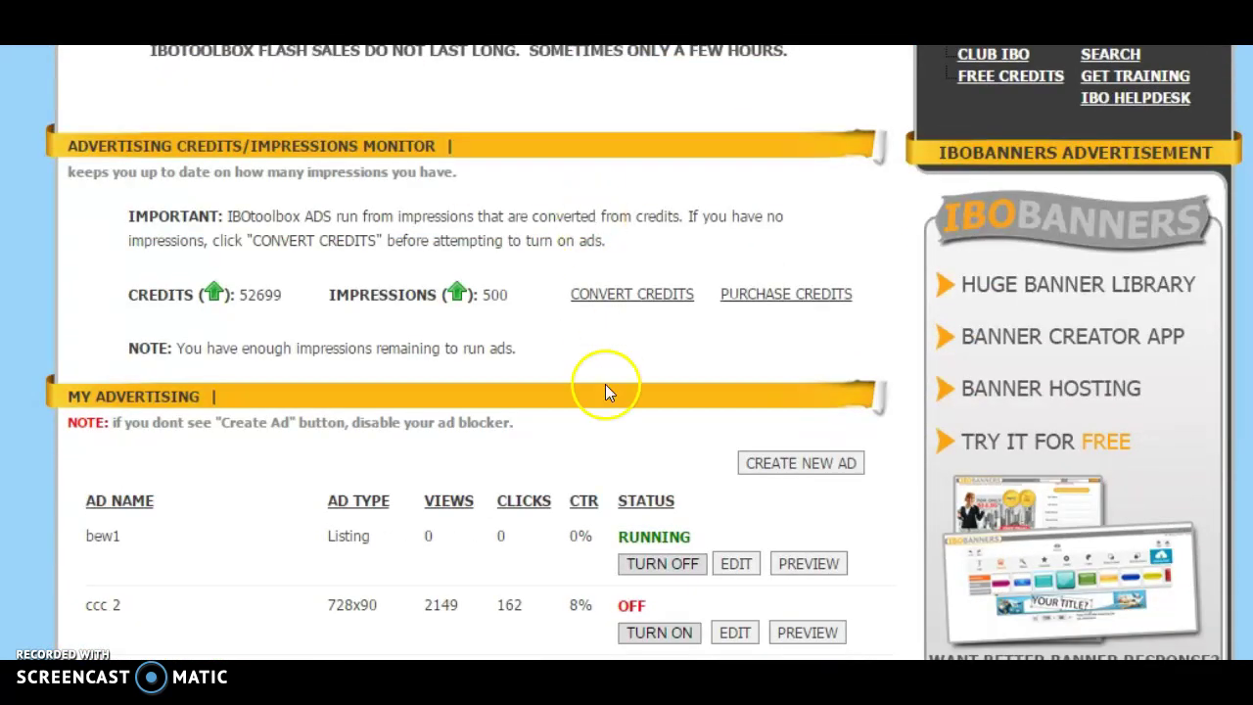
scroll(586, 554, "down", 1)
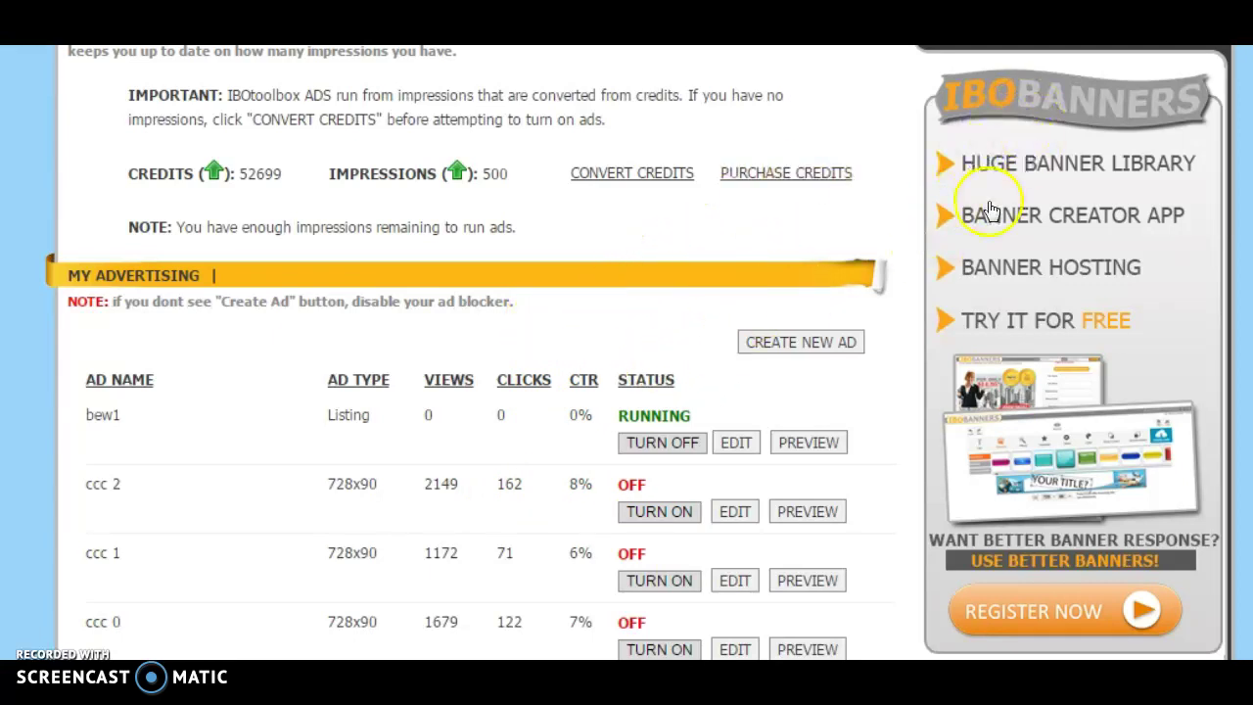
scroll(566, 476, "down", 1)
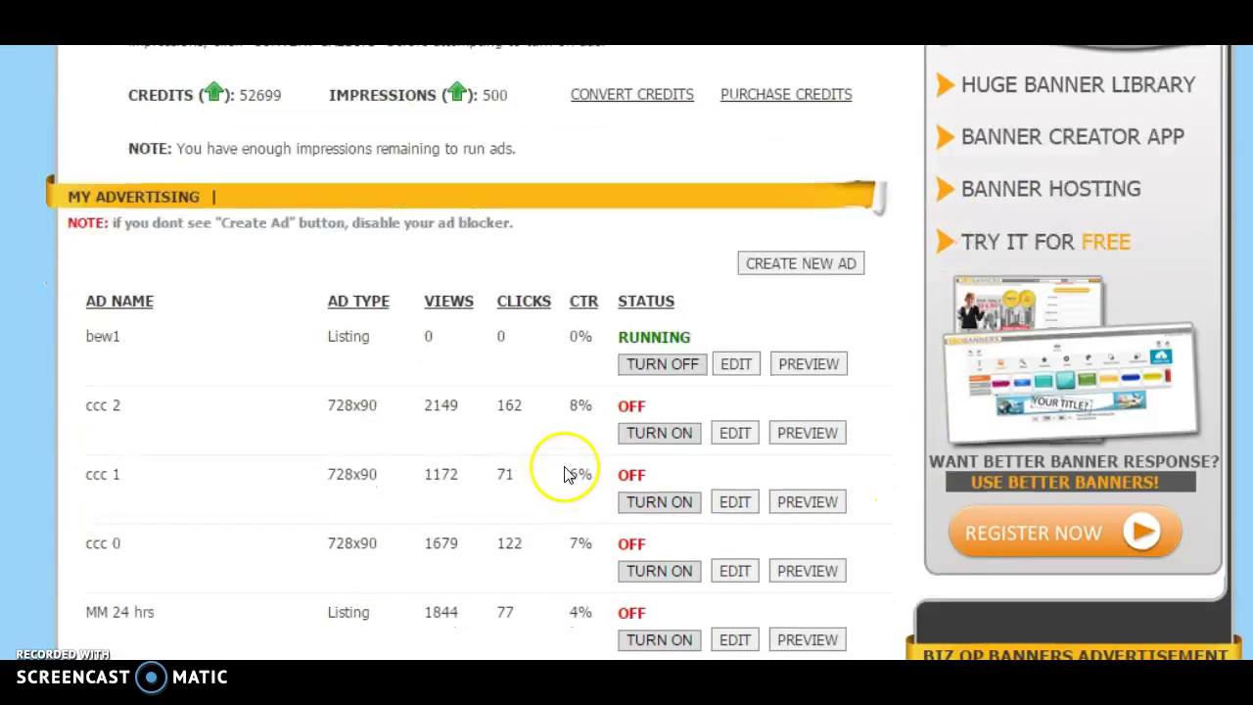
scroll(503, 587, "down", 1)
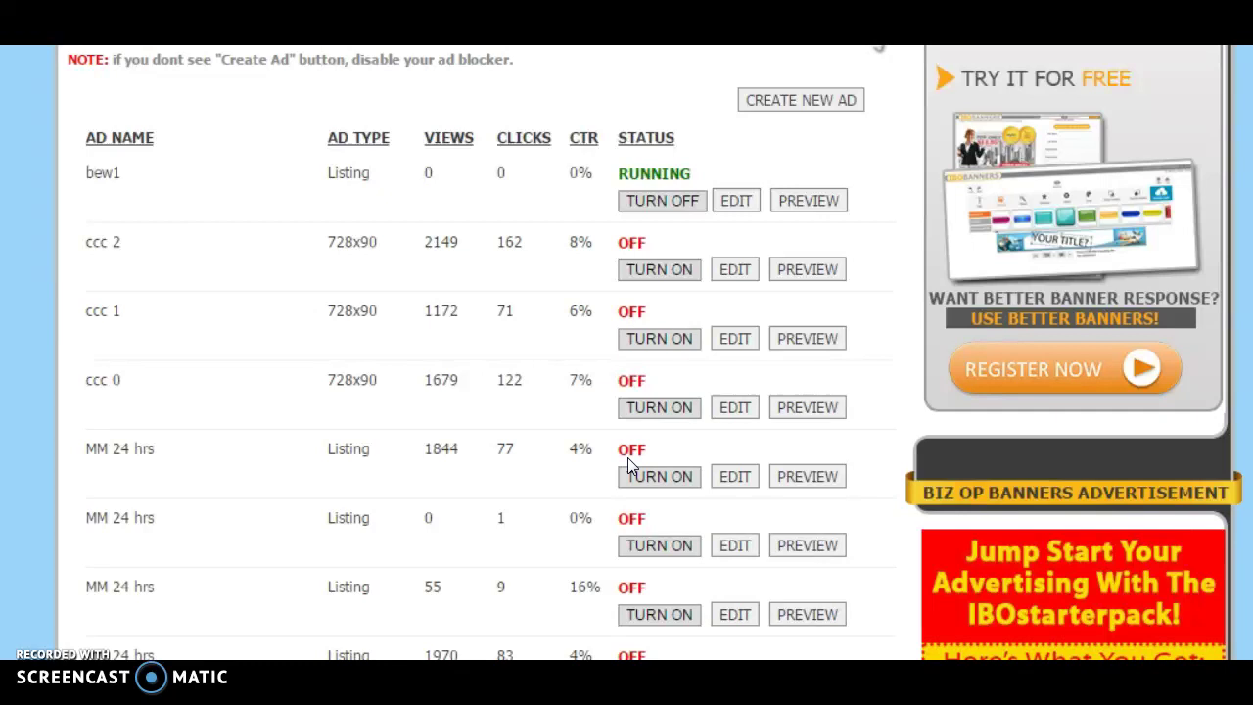
scroll(707, 372, "up", 6)
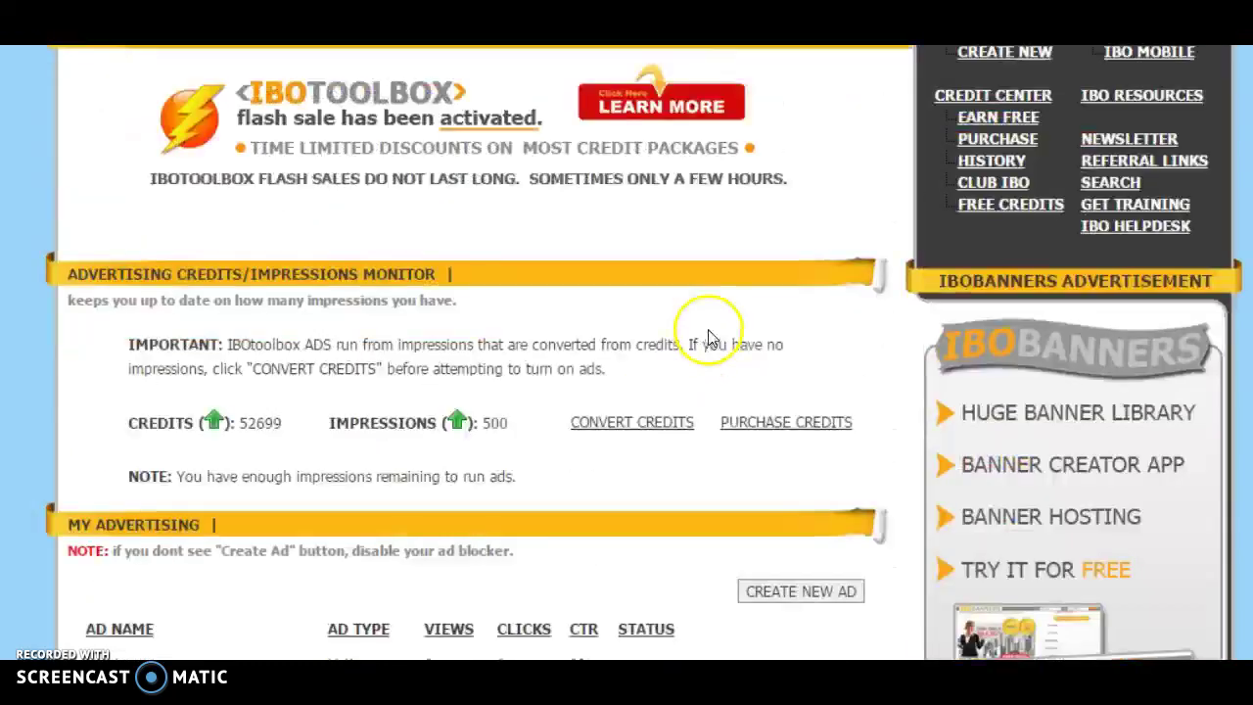
scroll(709, 328, "up", 1)
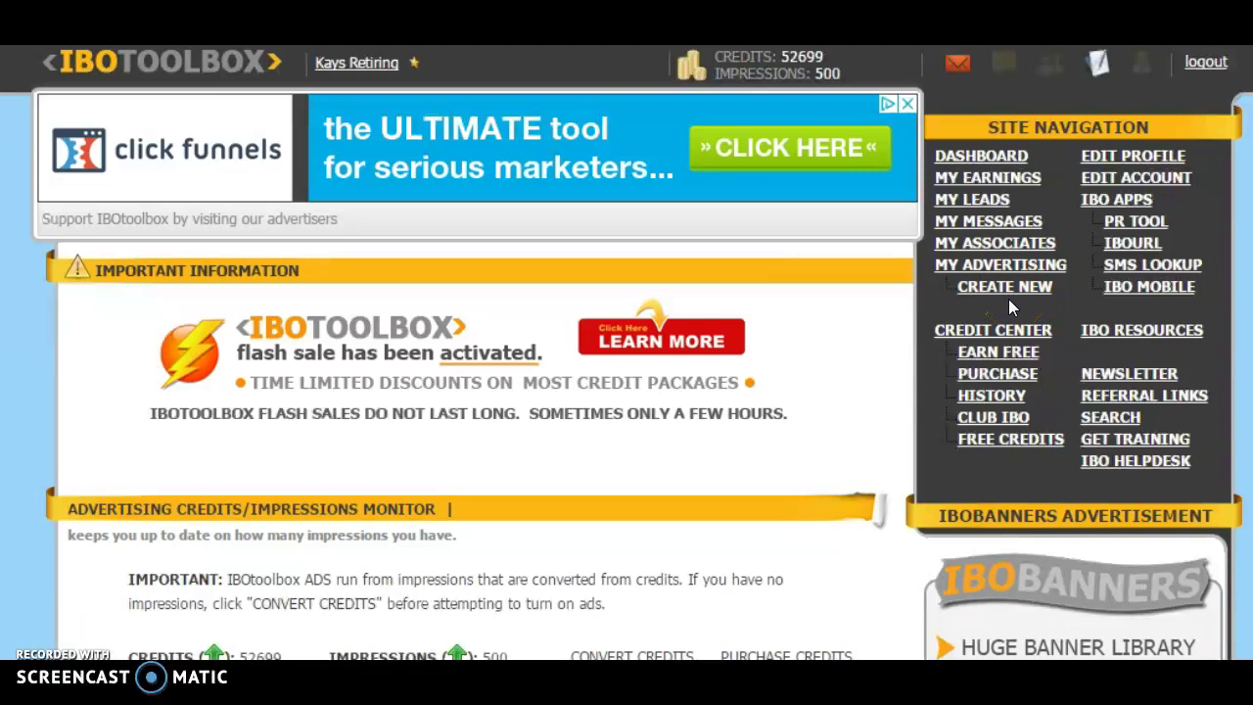
Step: Open the Credit Center, look through the ways to earn free credits, and select the current daily bonus code
left_click(994, 331)
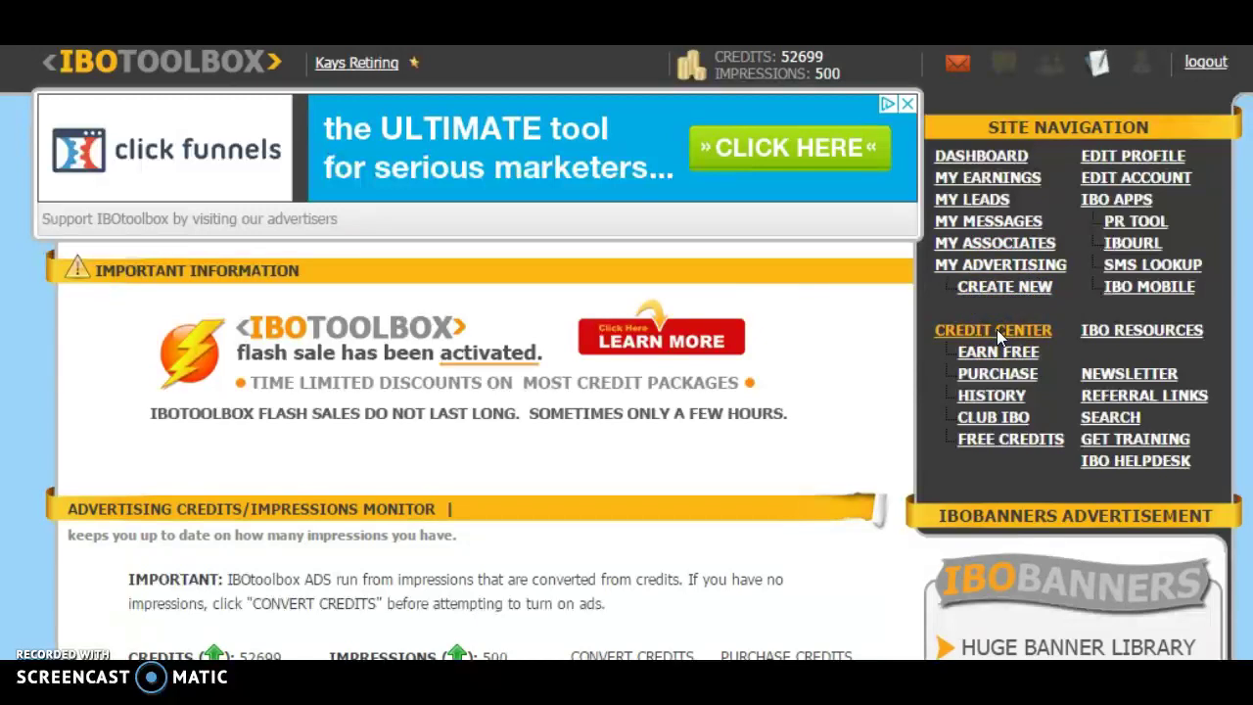
left_click(994, 331)
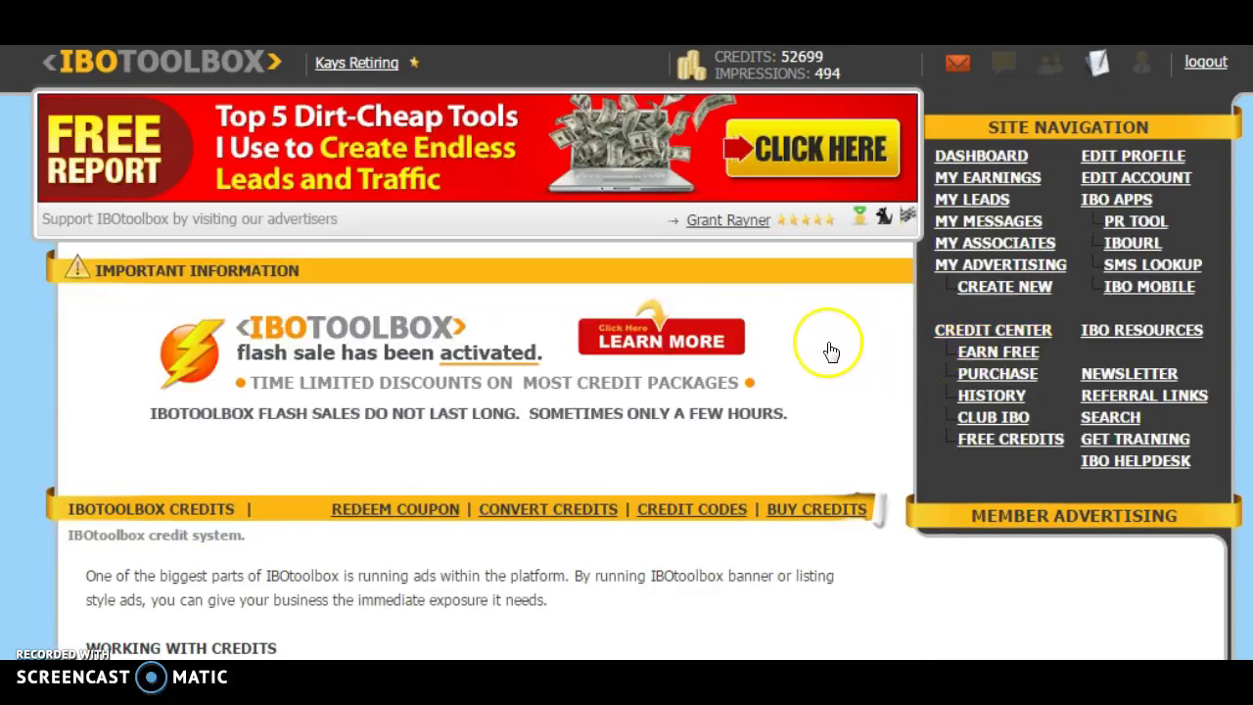
scroll(753, 353, "down", 3)
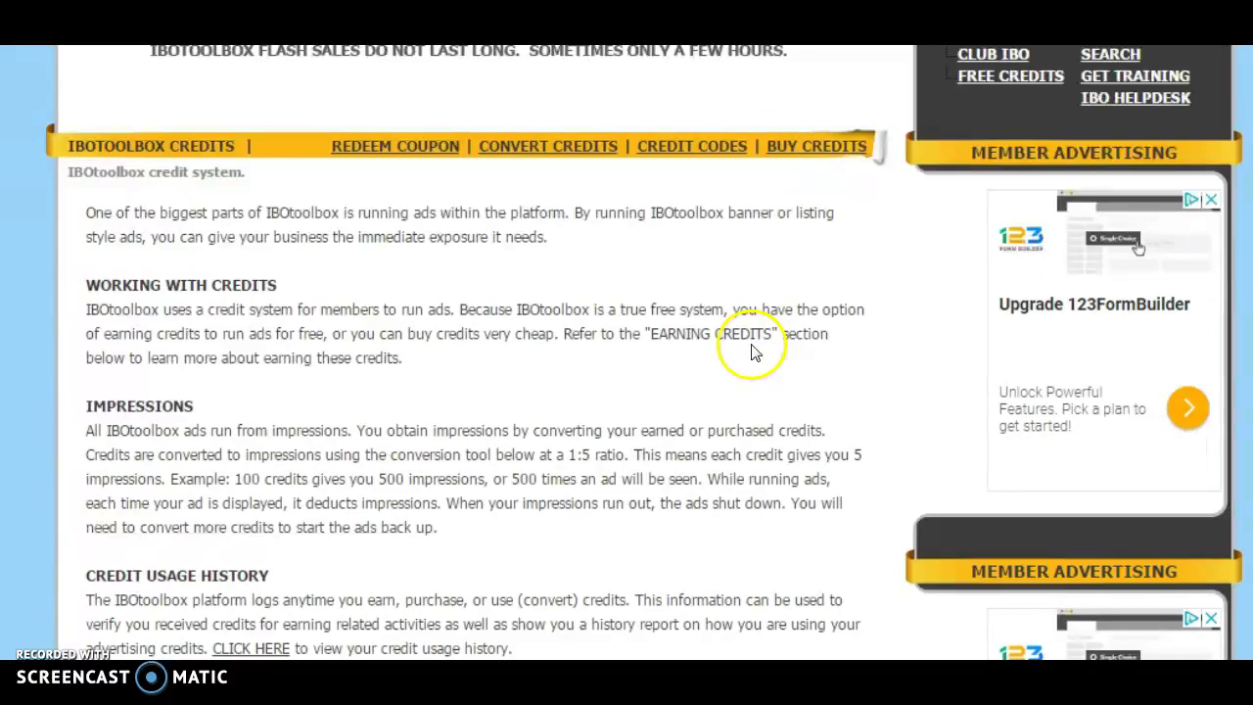
scroll(673, 307, "down", 15)
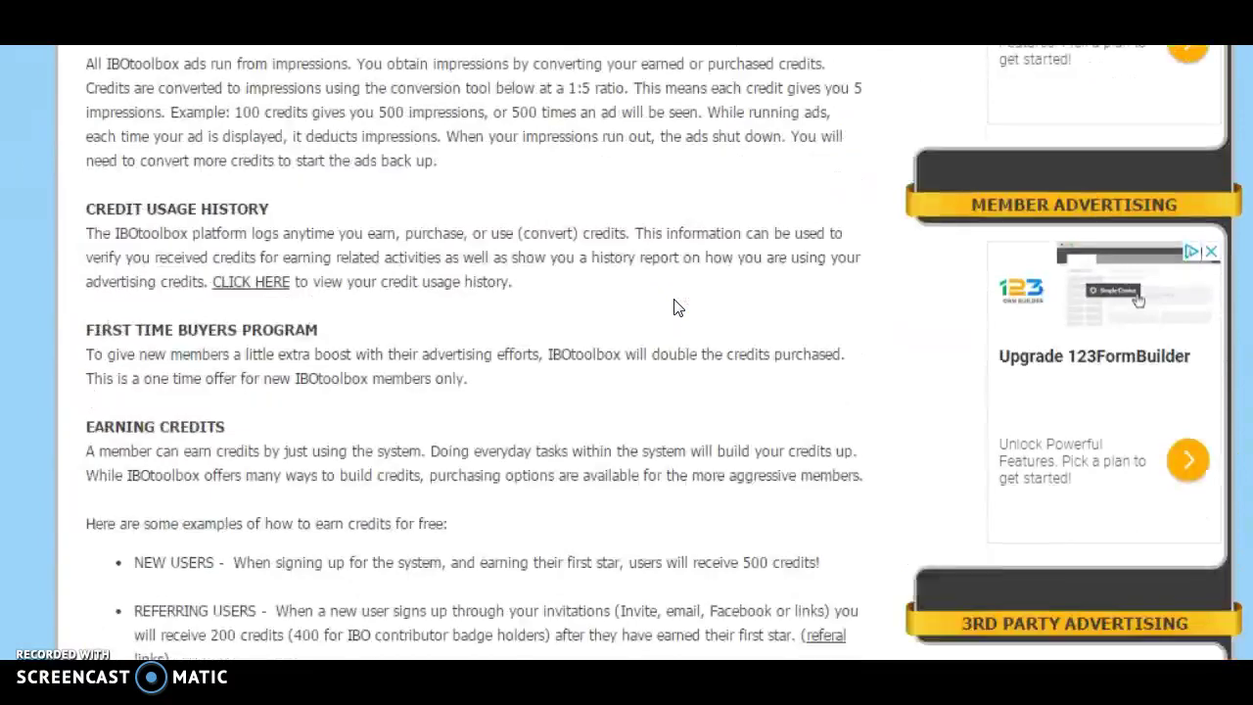
scroll(673, 307, "up", 4)
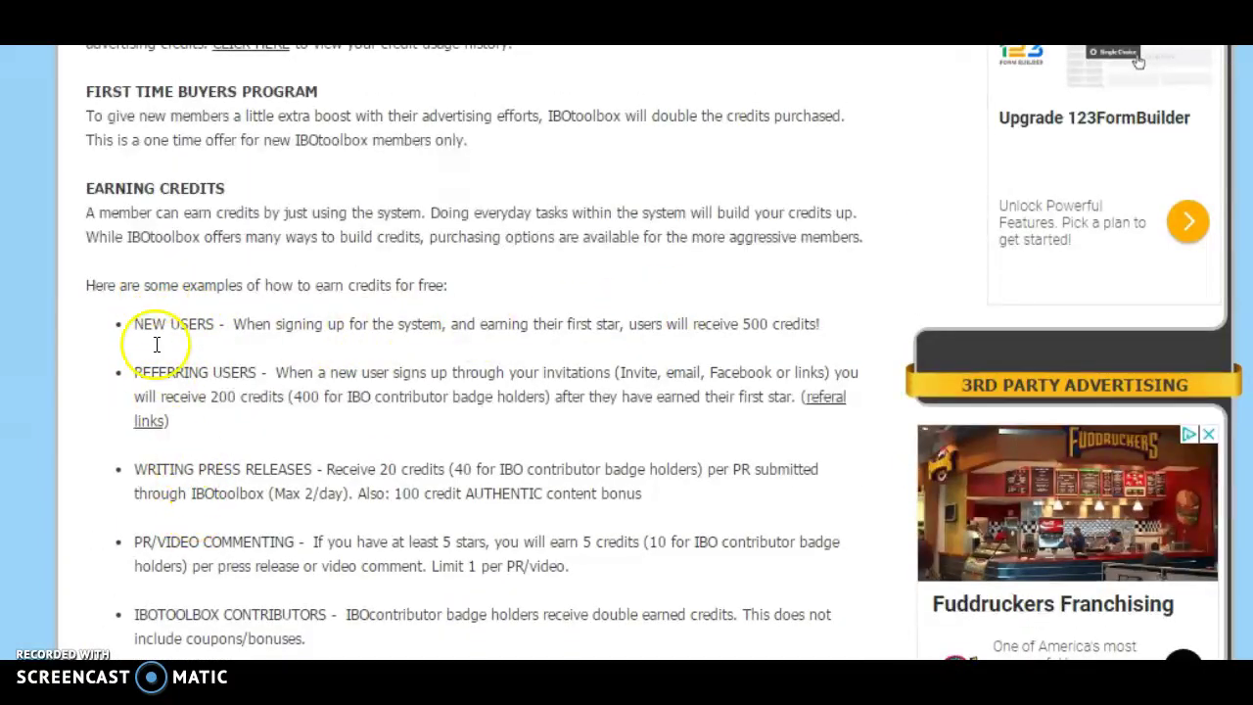
scroll(189, 414, "down", 4)
scroll(193, 412, "down", 4)
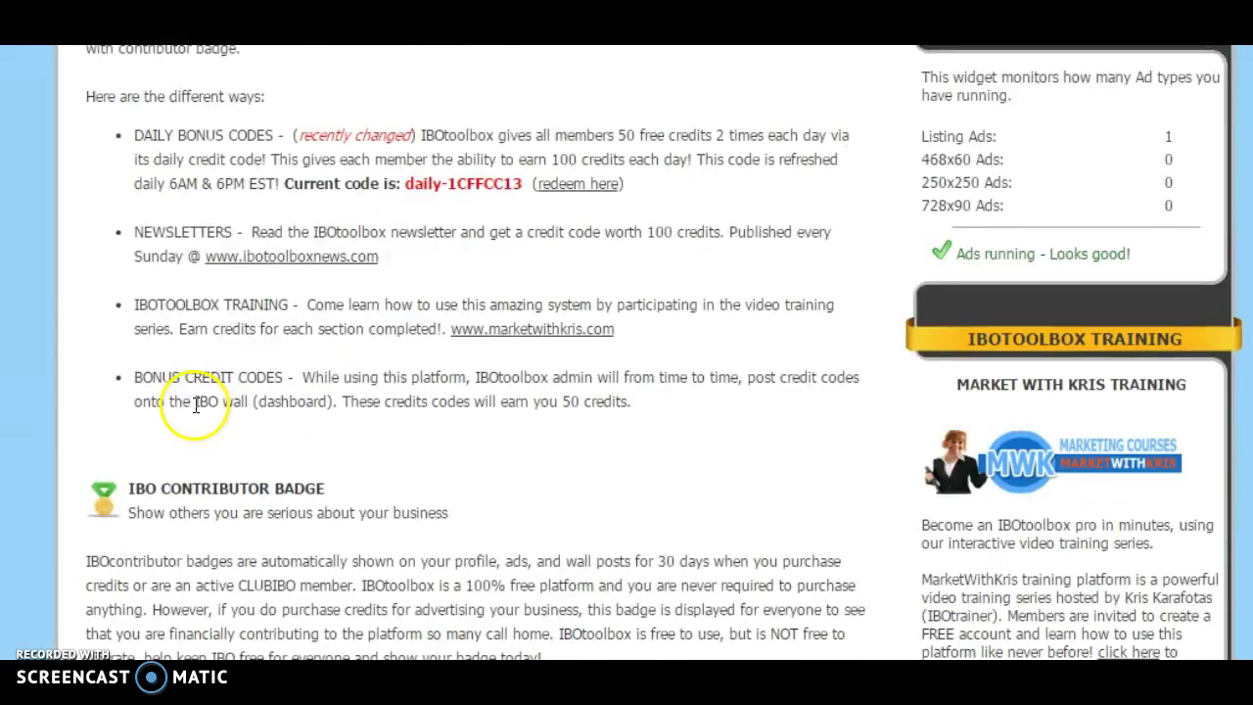
scroll(196, 405, "up", 2)
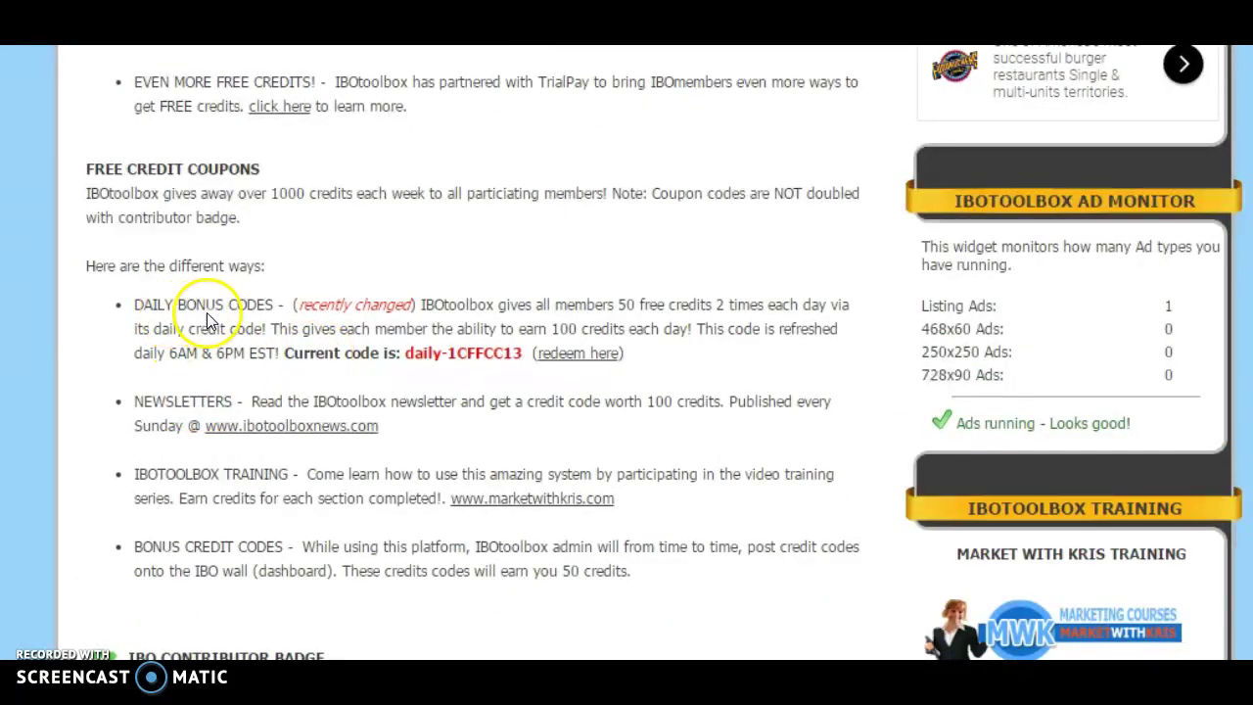
left_click(406, 355)
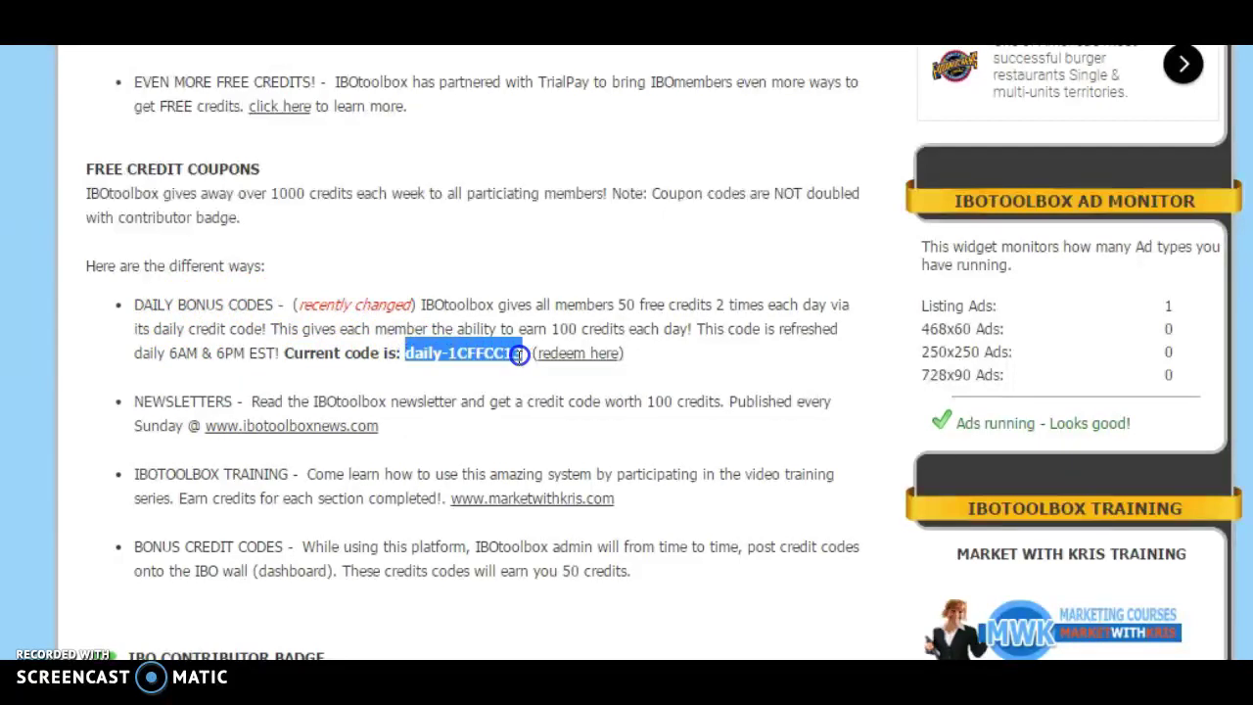